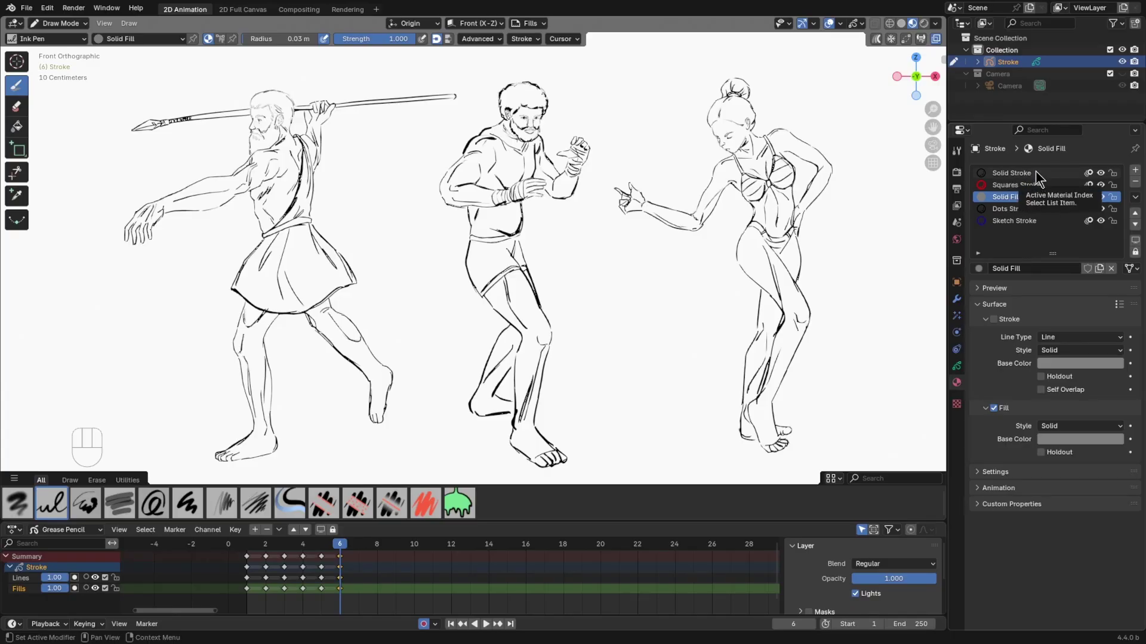
- With the Solid Fill material active, paint a grey filled test shape over the spear thrower's face and shoulder
left_click(1037, 171)
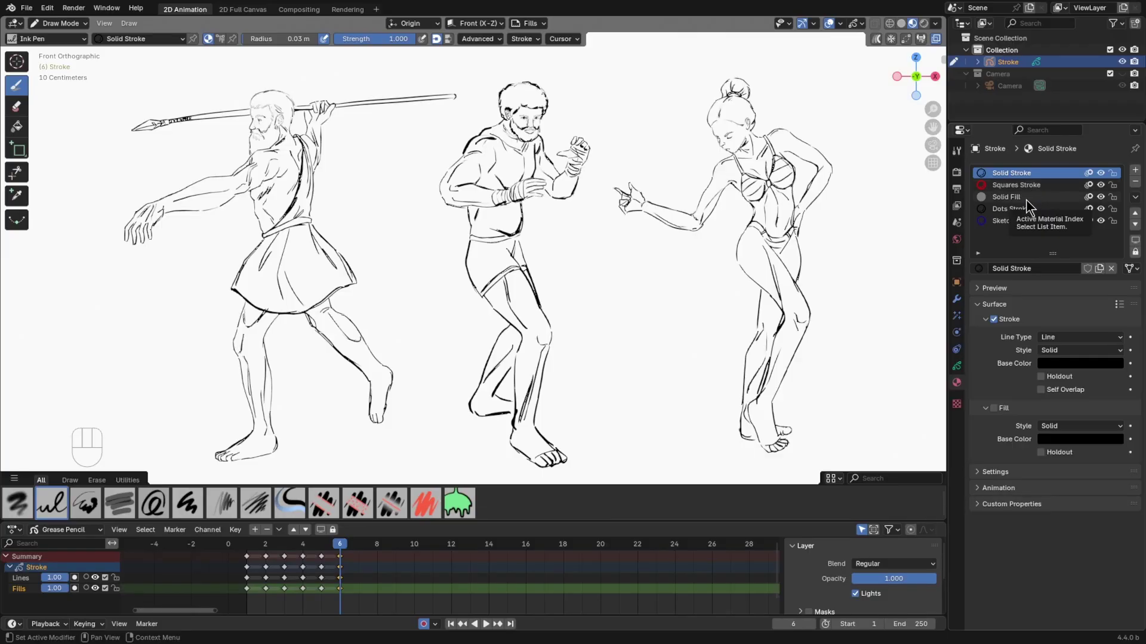
left_click(1026, 198)
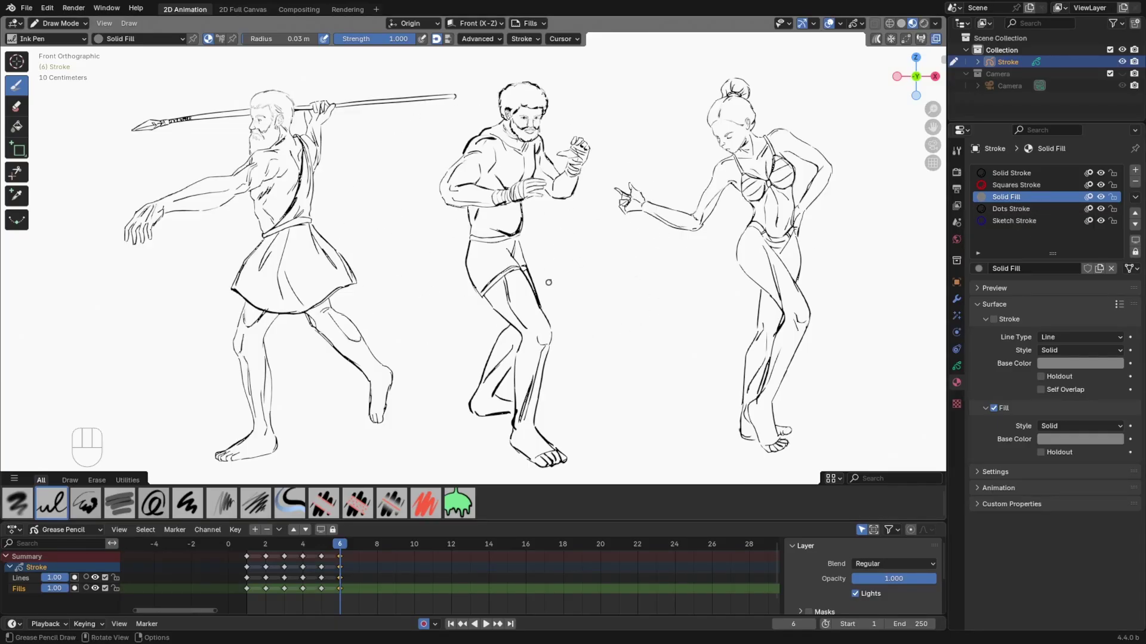
scroll(593, 305, "up", 1)
scroll(340, 215, "up", 3)
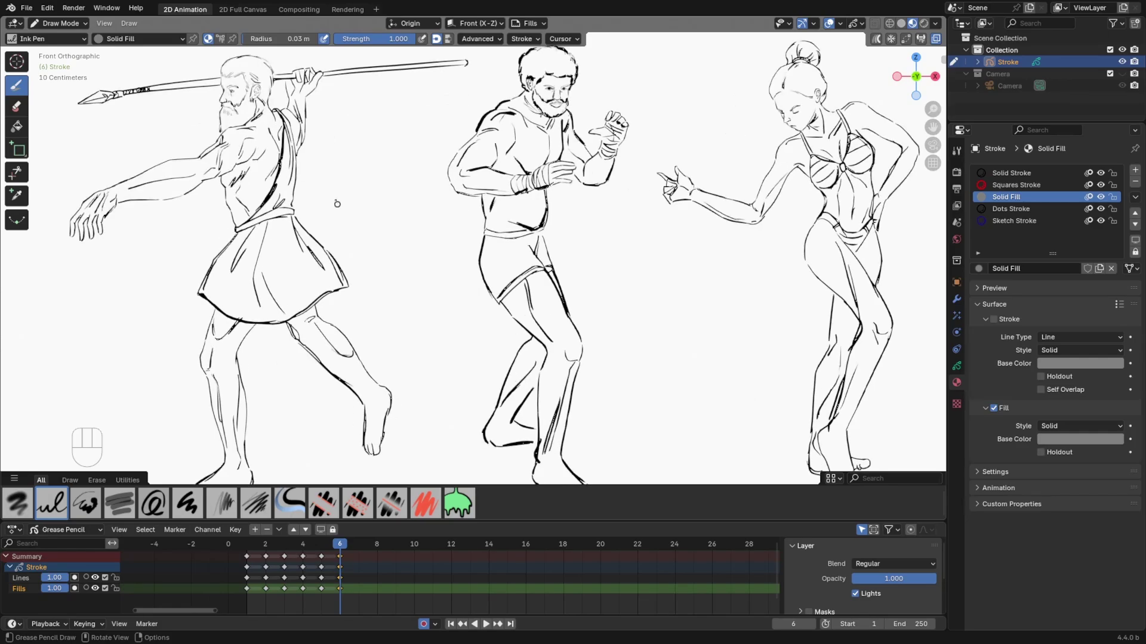
middle_click_drag(324, 178, 603, 304, "shift")
scroll(597, 268, "up", 3)
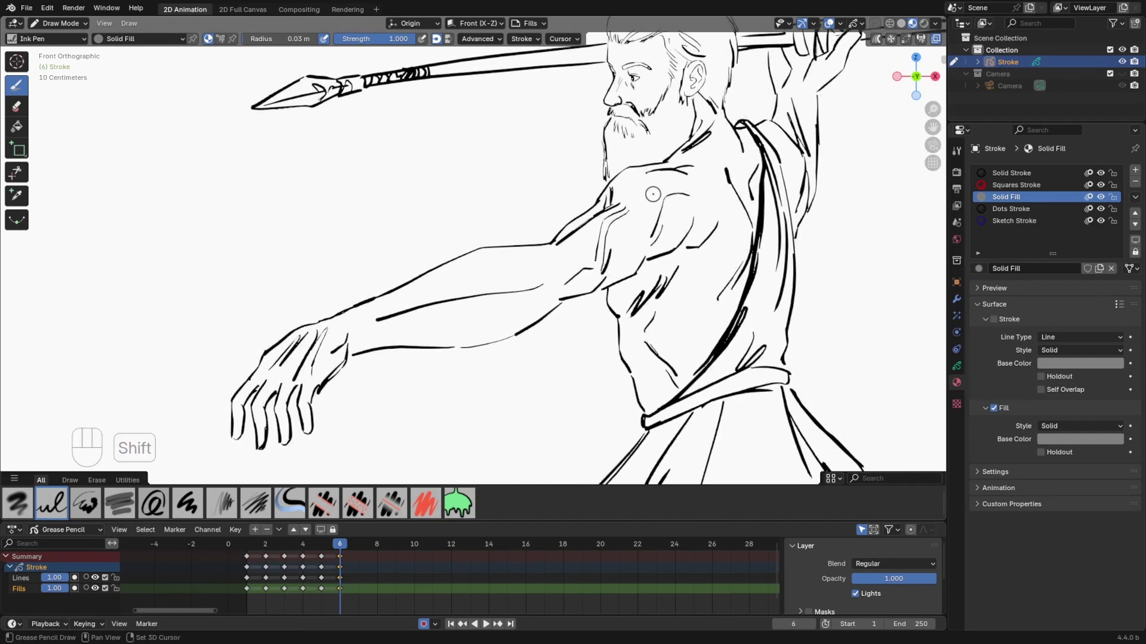
scroll(584, 194, "up", 2)
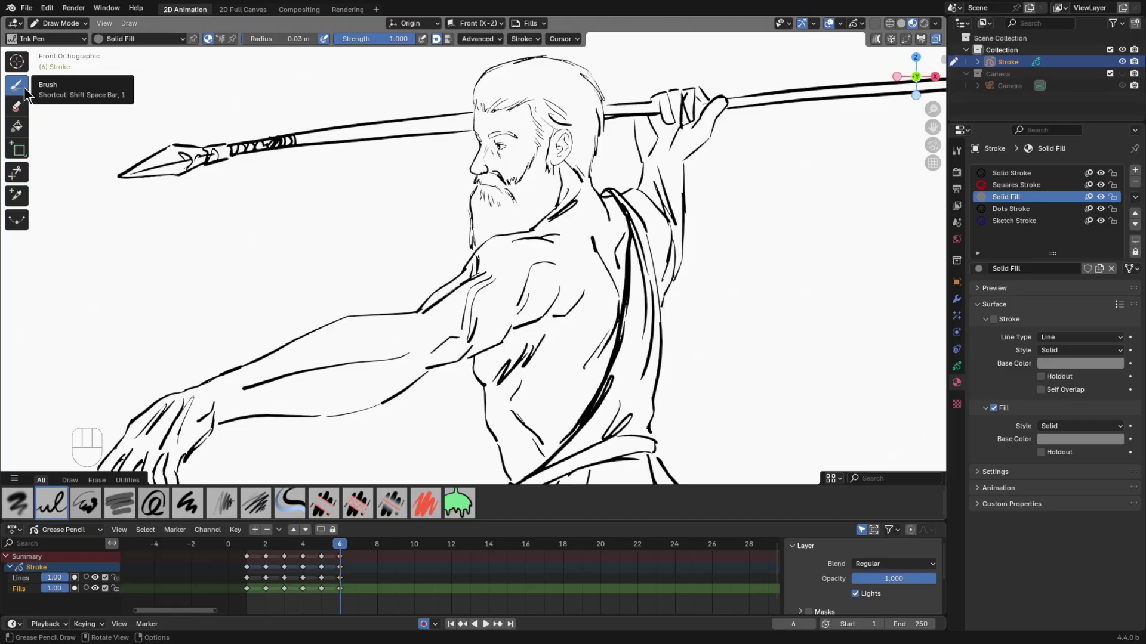
scroll(358, 156, "up", 4)
middle_click_drag(452, 105, 456, 154, "shift")
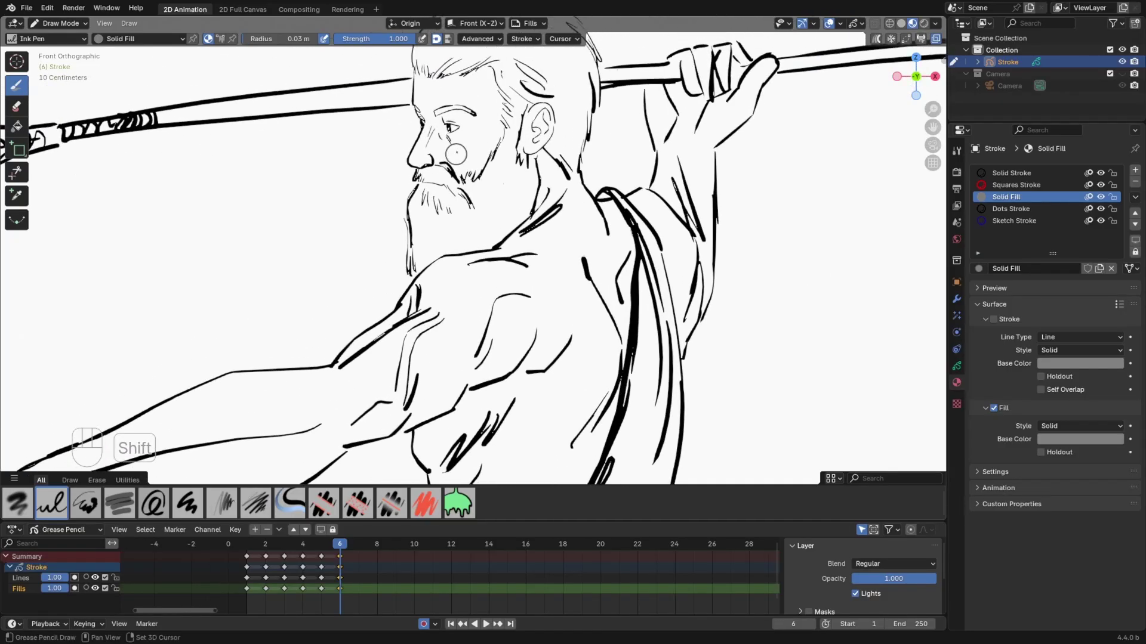
mouse_move(463, 137)
left_mouse_down()
mouse_move(451, 256)
mouse_move(524, 358)
mouse_move(529, 178)
mouse_move(469, 79)
mouse_move(429, 125)
left_mouse_up()
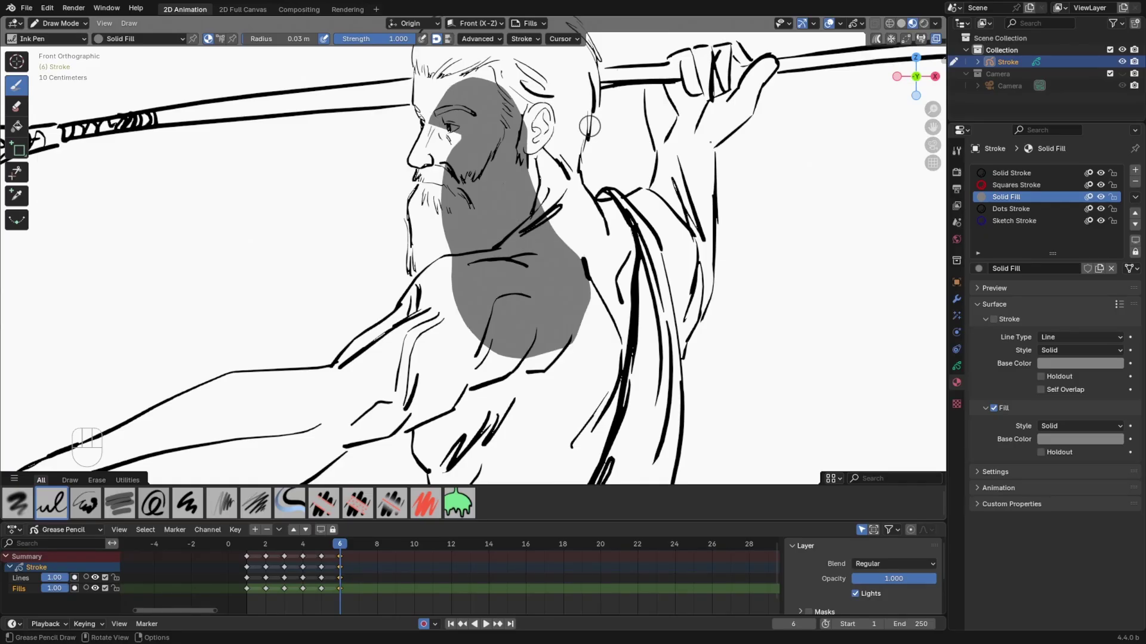
- Try a light tan base colour for the fill of the Solid Fill material and undo it
left_click(1111, 443)
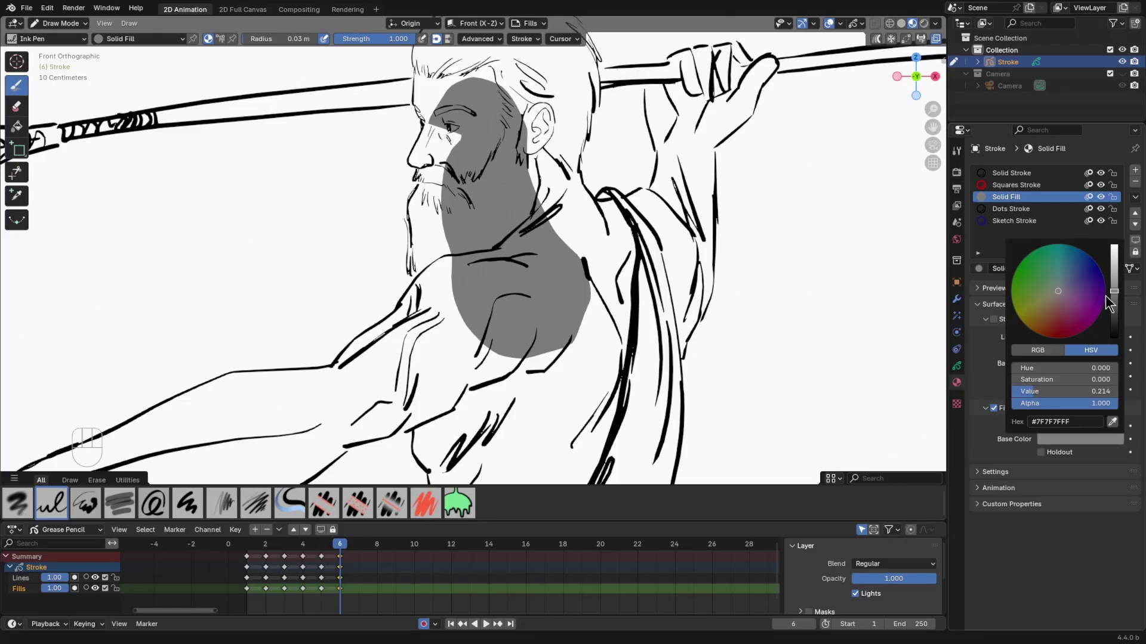
left_click_drag(1114, 293, 1114, 257)
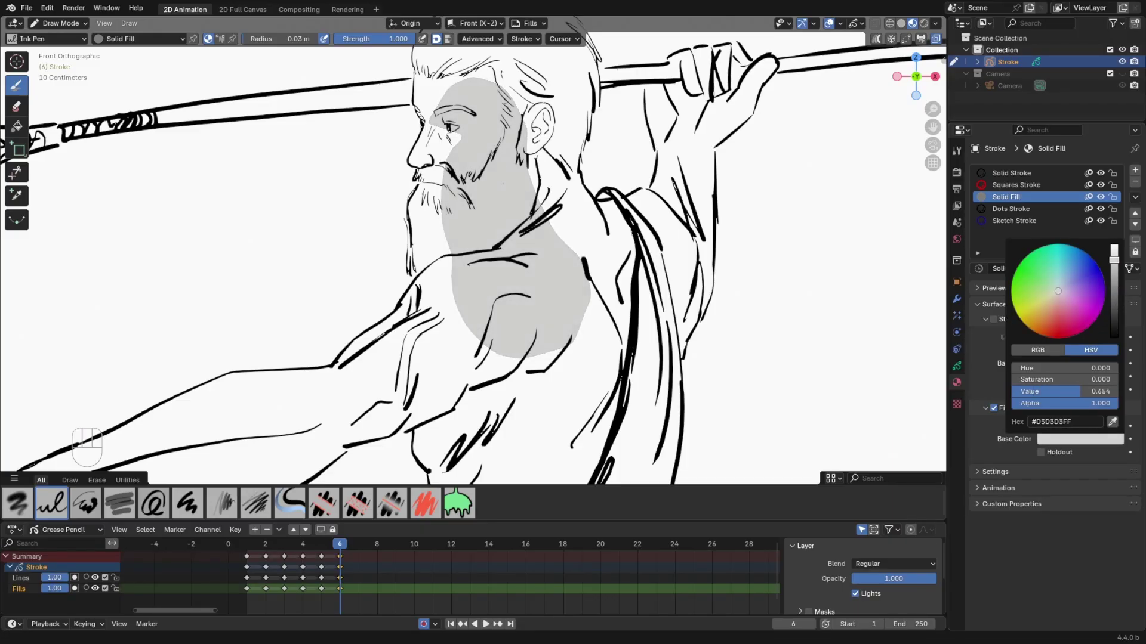
left_click_drag(1052, 296, 1063, 329)
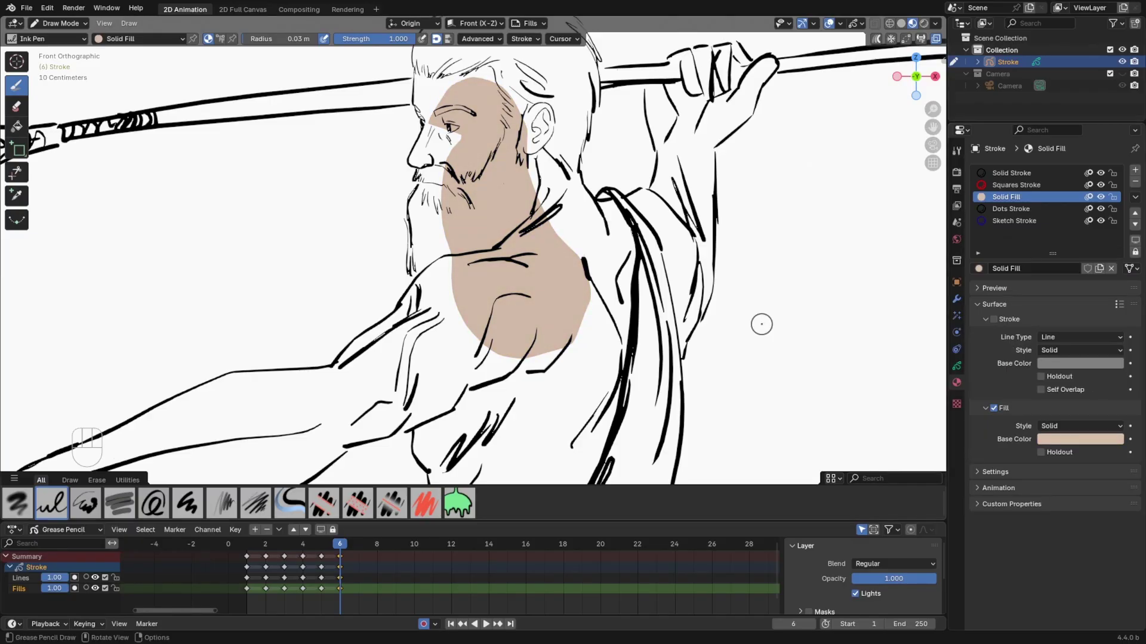
key("ctrl+z")
middle_click_drag(763, 318, 754, 316, "shift")
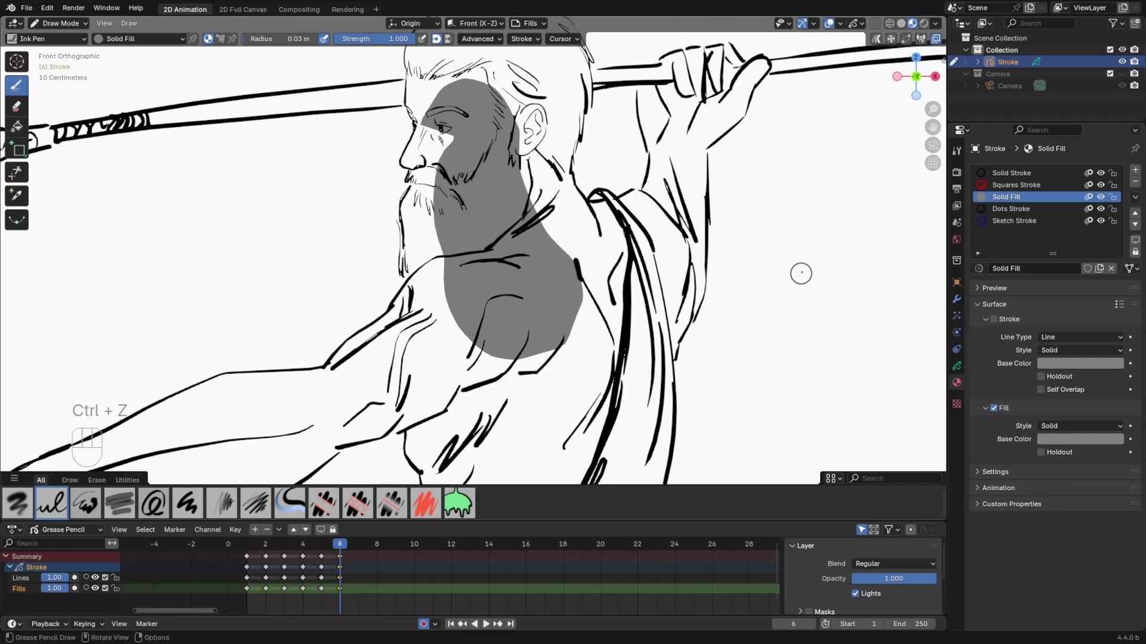
- Set the brush's colour source to Color Attribute instead of Material
left_click(957, 152)
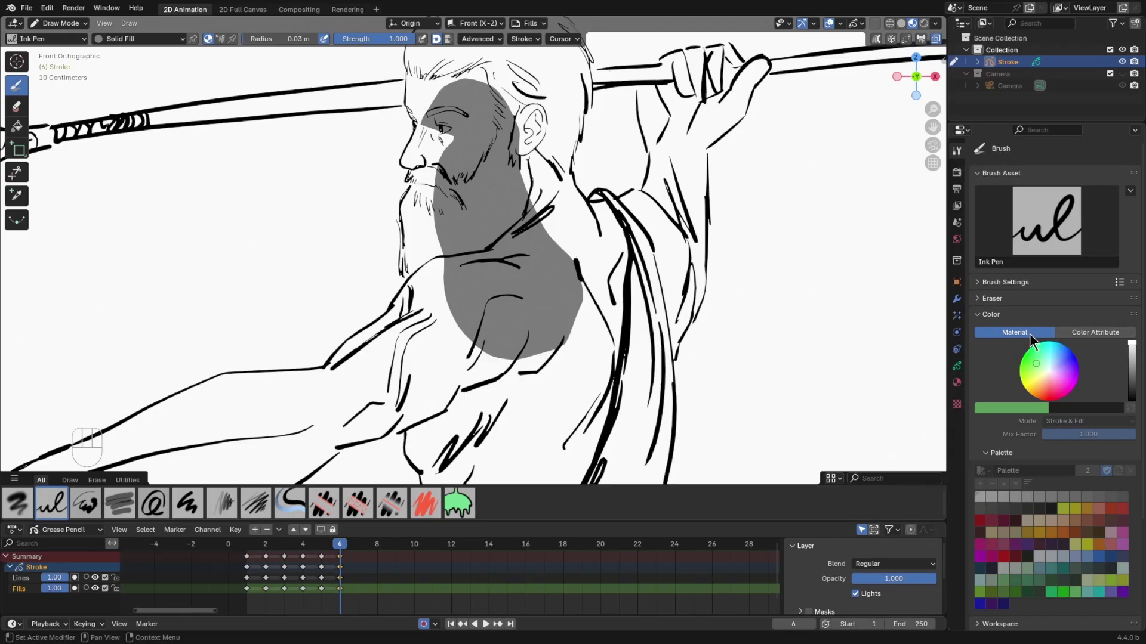
left_click(1098, 333)
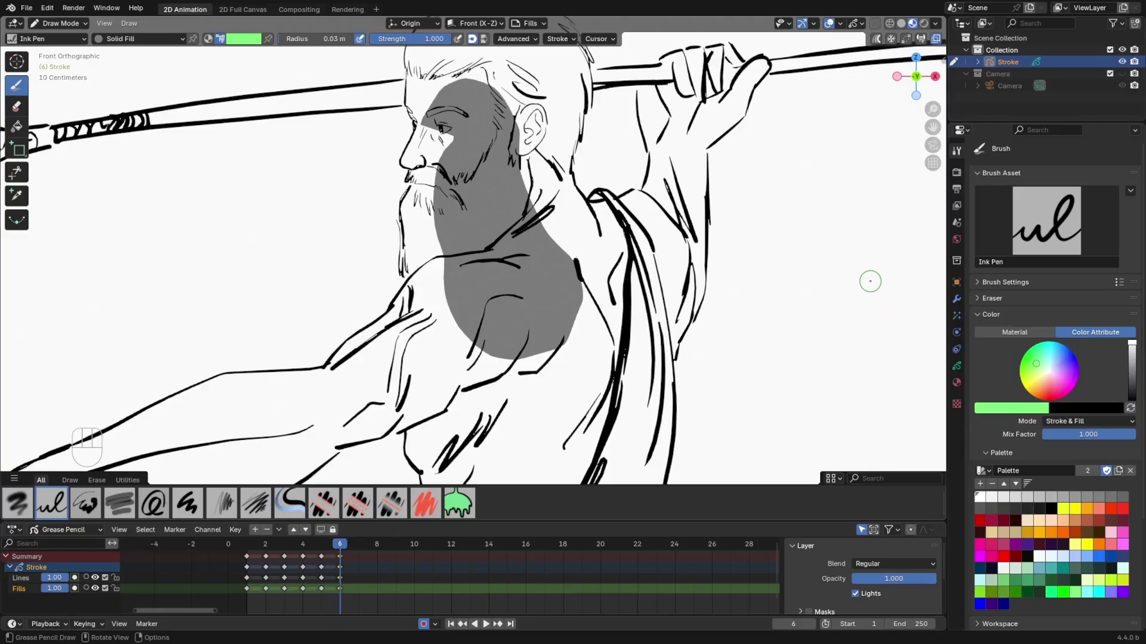
middle_click_drag(873, 282, 873, 281)
key("KP_1")
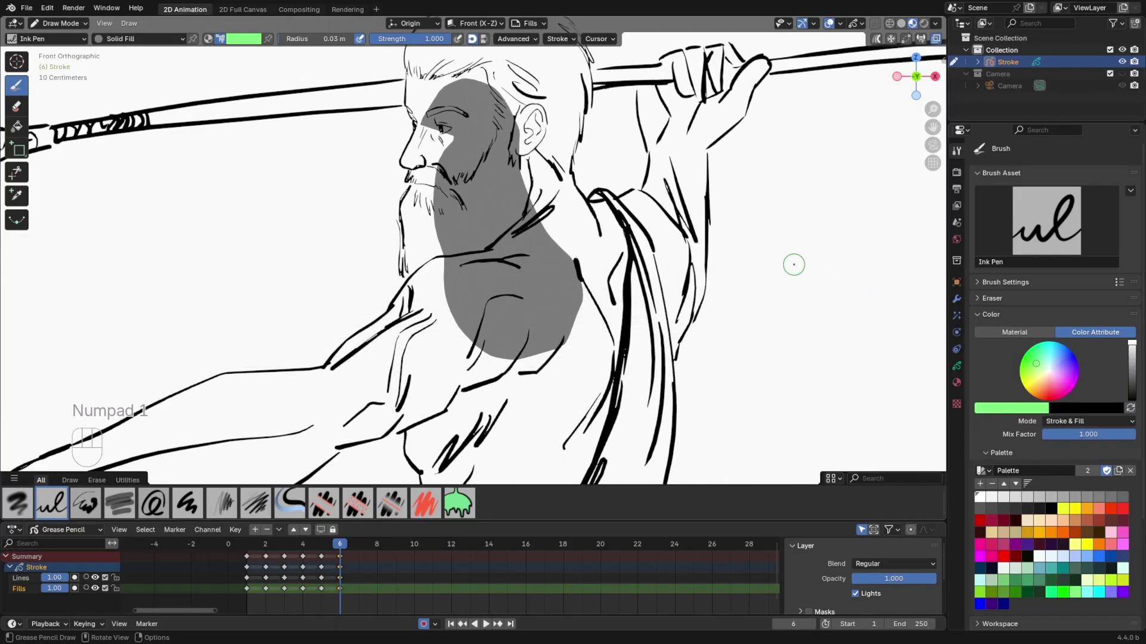
- Undo the grey test shape over the spear thrower's face and shoulder
key("ctrl+z")
key("ctrl+z")
middle_click_drag(793, 263, 810, 268, "shift")
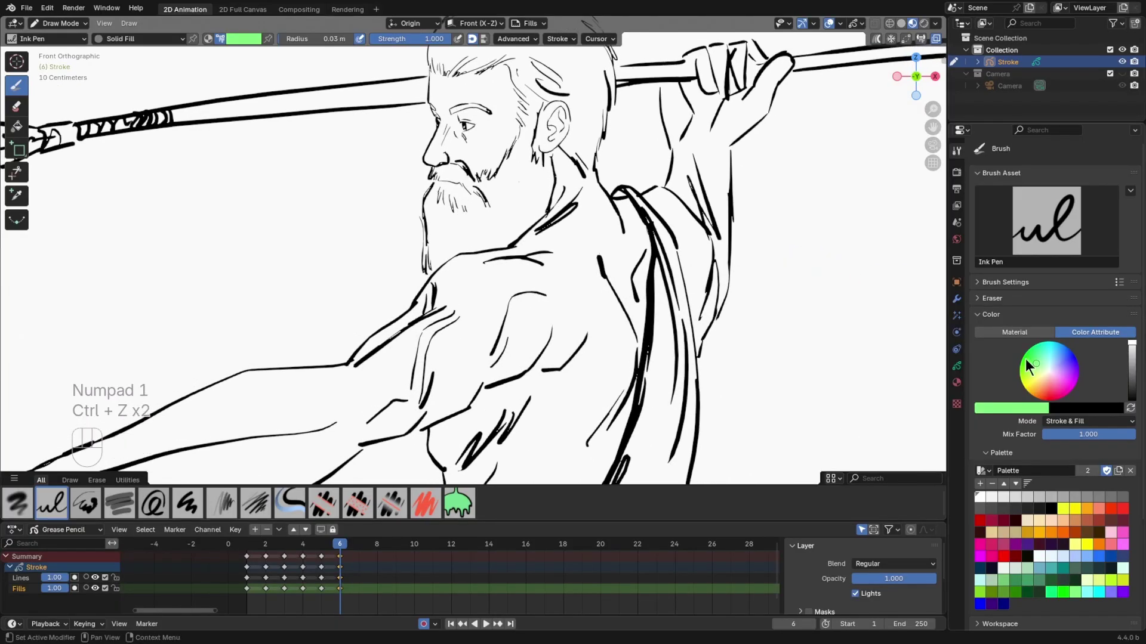
- Choose a pale skin tone as brush colour and fill the spear thrower's neck, shoulder and upper back
left_click(1045, 373)
left_click(1043, 376)
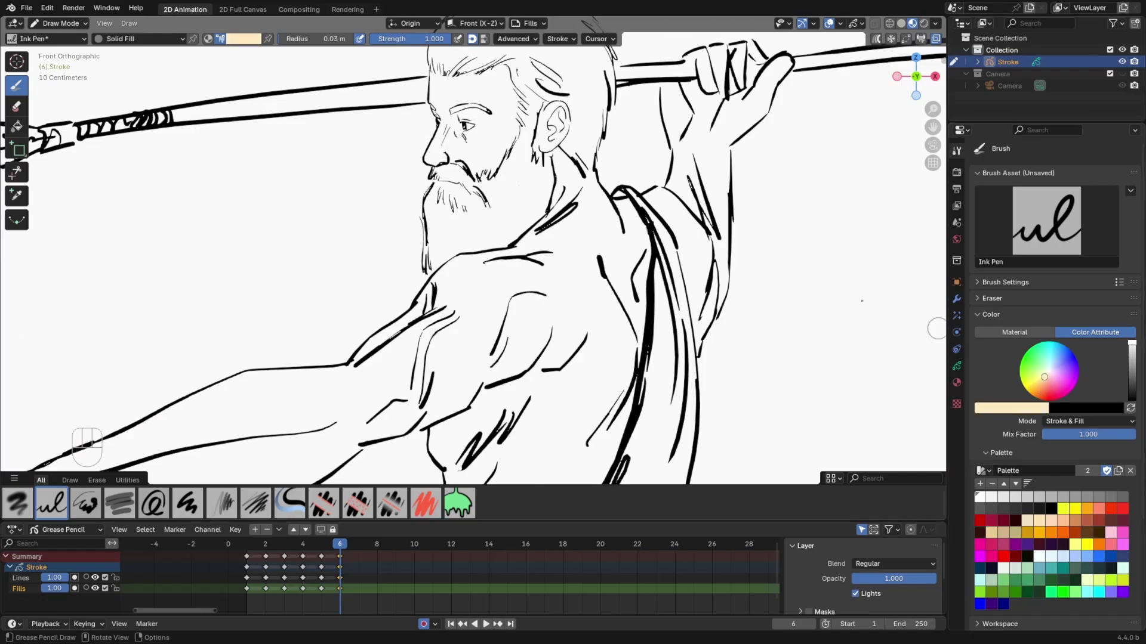
mouse_move(573, 244)
left_mouse_down()
mouse_move(596, 411)
mouse_move(599, 173)
left_mouse_up()
middle_click_drag(599, 173, 617, 233, "shift")
left_click_drag(568, 242, 607, 241)
middle_click_drag(566, 352, 629, 189, "shift")
- Choose a dark slate-blue brush colour and fill the spear thrower's hair and beard
left_click(1052, 367)
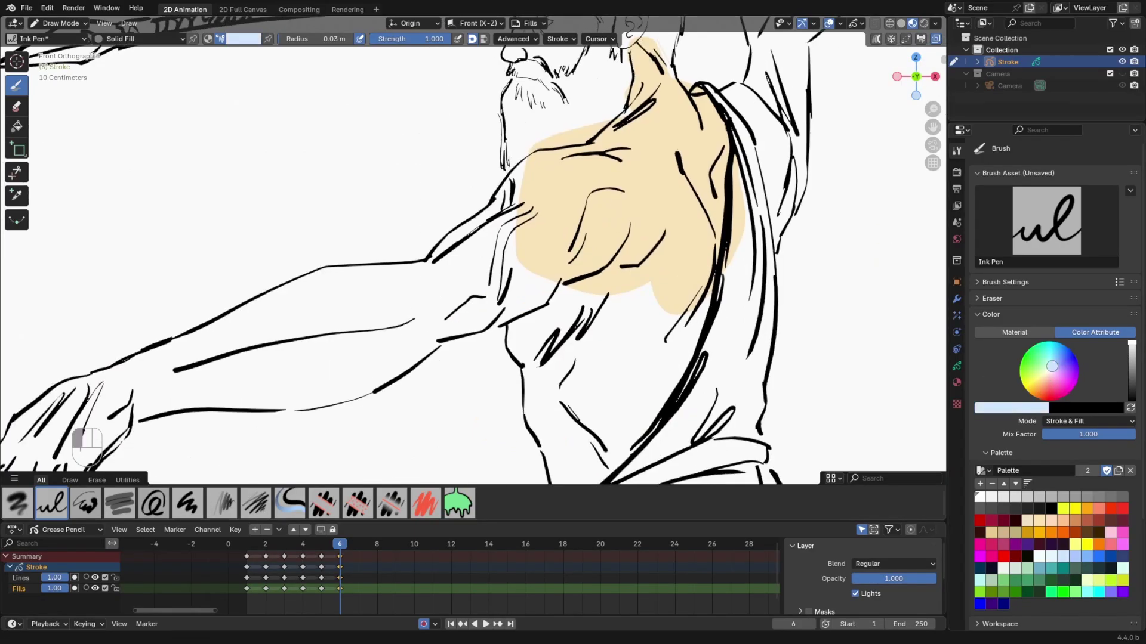
left_click_drag(1132, 345, 1132, 378)
middle_click_drag(597, 161, 584, 309, "shift")
scroll(584, 309, "up", 1)
left_click_drag(613, 149, 628, 278)
middle_click_drag(628, 278, 633, 364, "shift")
mouse_move(519, 161)
left_mouse_down()
mouse_move(591, 119)
mouse_move(704, 274)
mouse_move(518, 126)
left_mouse_up()
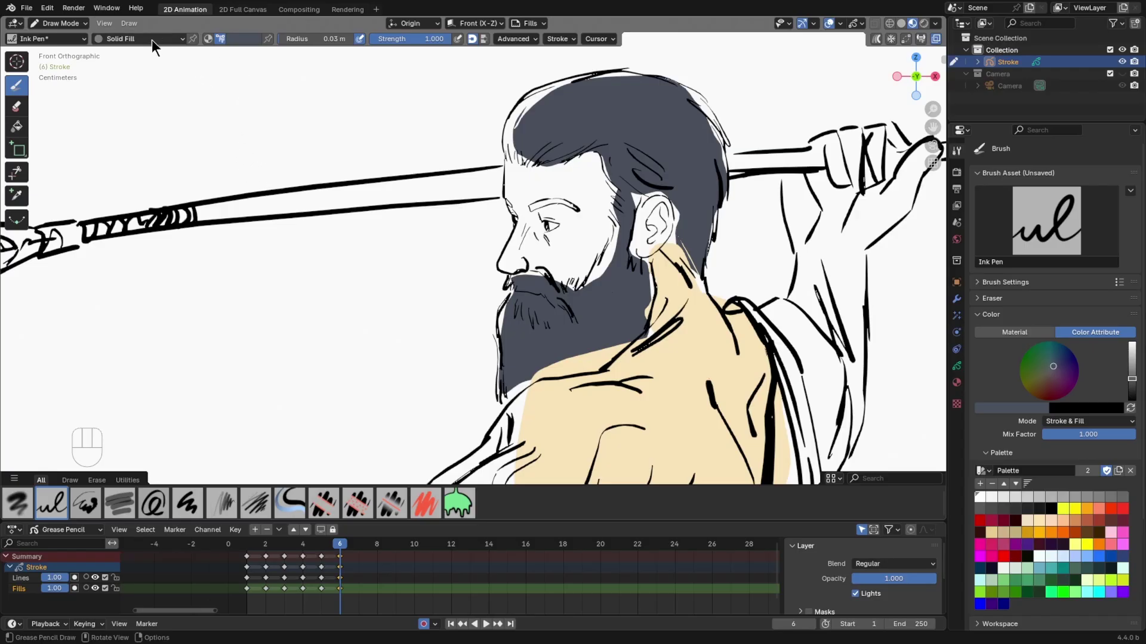
middle_click_drag(709, 237, 679, 174, "shift")
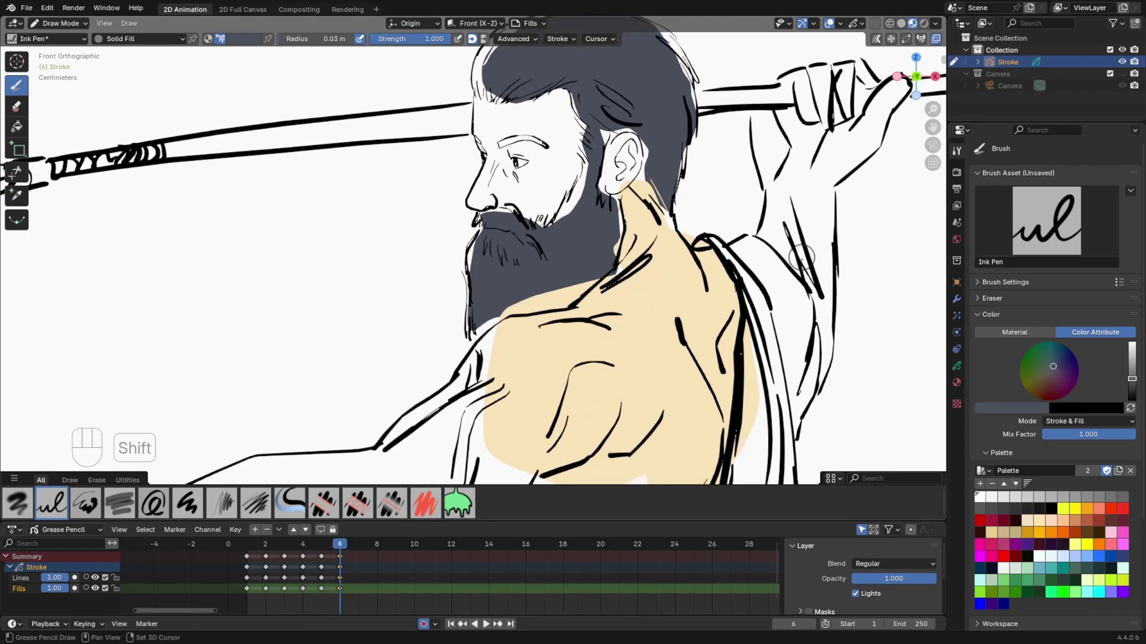
- Disable Fill and enable Stroke on the Solid Fill material to show the painted shapes as outlines
left_click(957, 382)
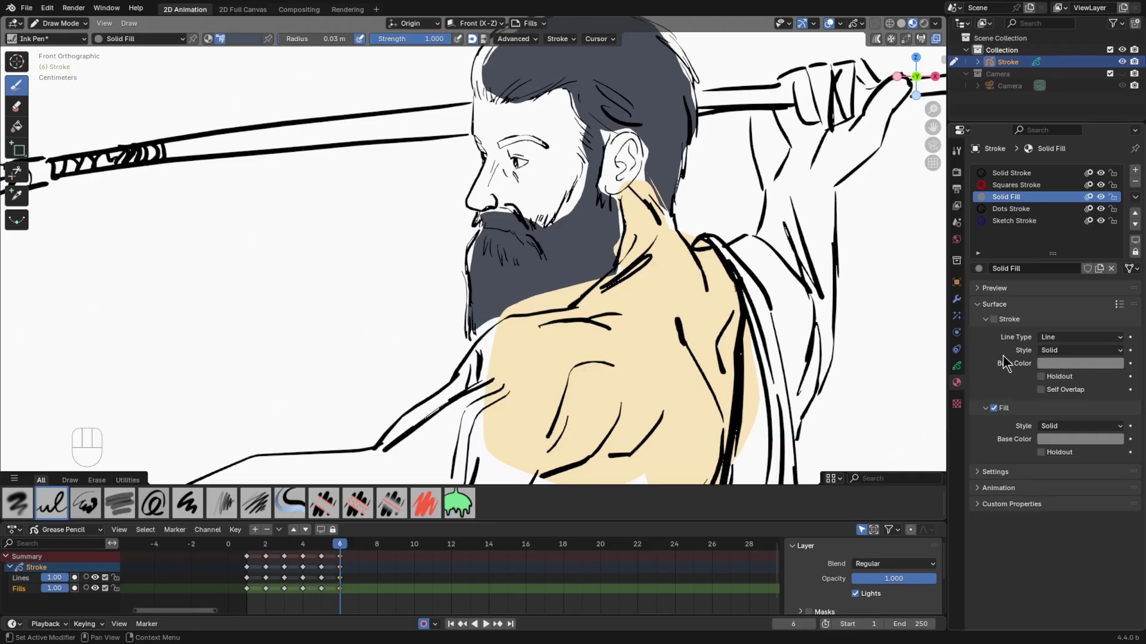
left_click(994, 408)
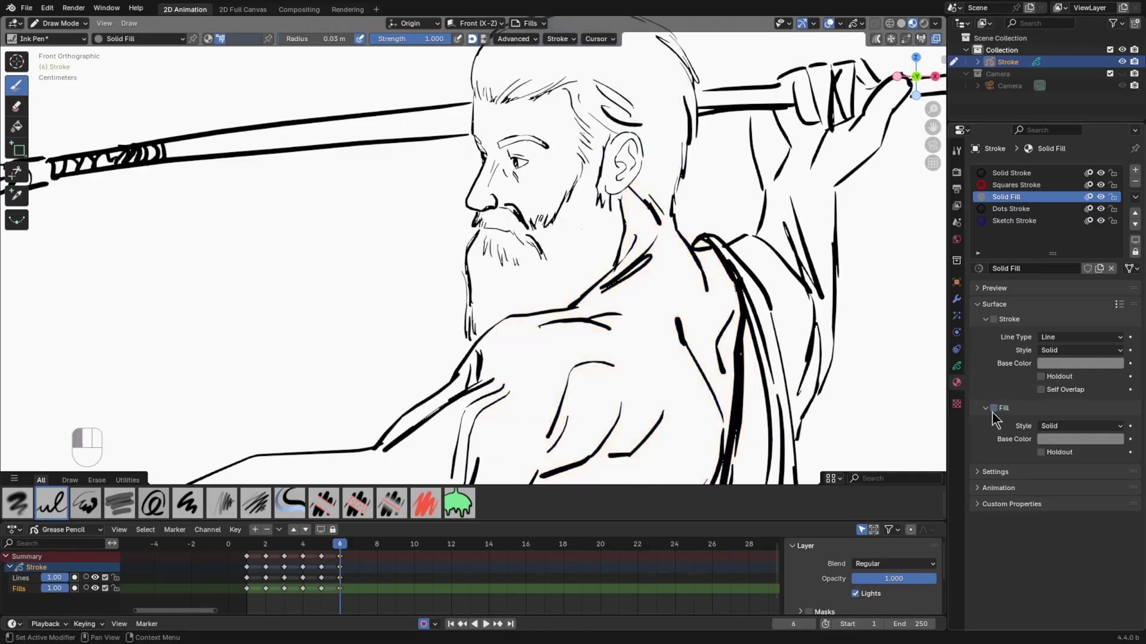
left_click(993, 319)
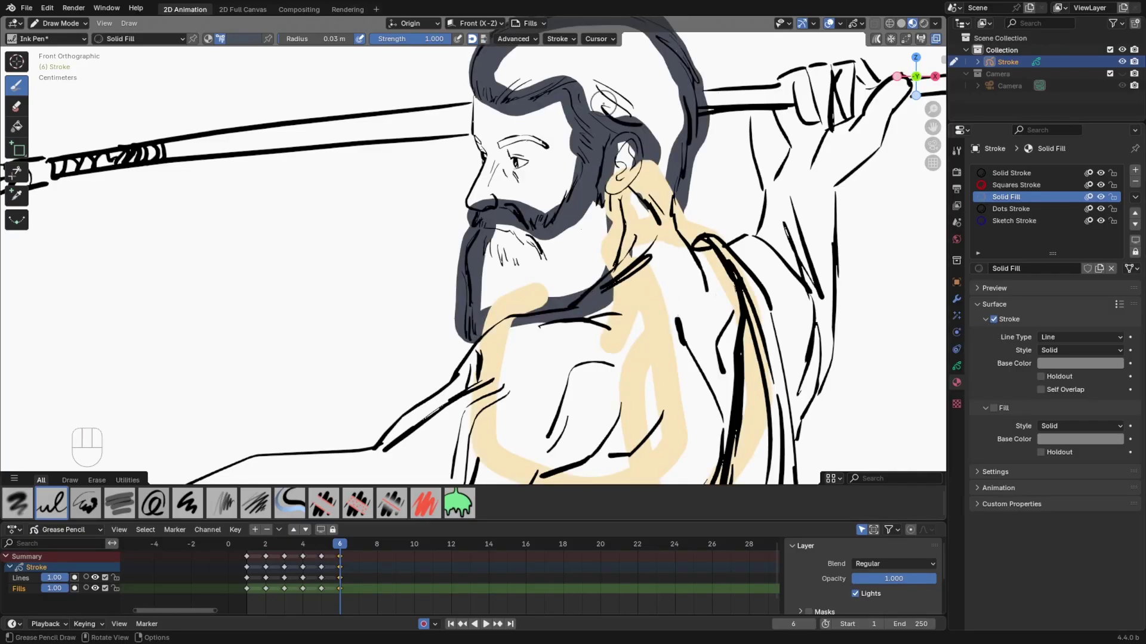
mouse_move(604, 103)
middle_mouse_down("shift")
mouse_move(595, 125)
mouse_move(617, 121)
mouse_move(616, 109)
middle_mouse_up("shift")
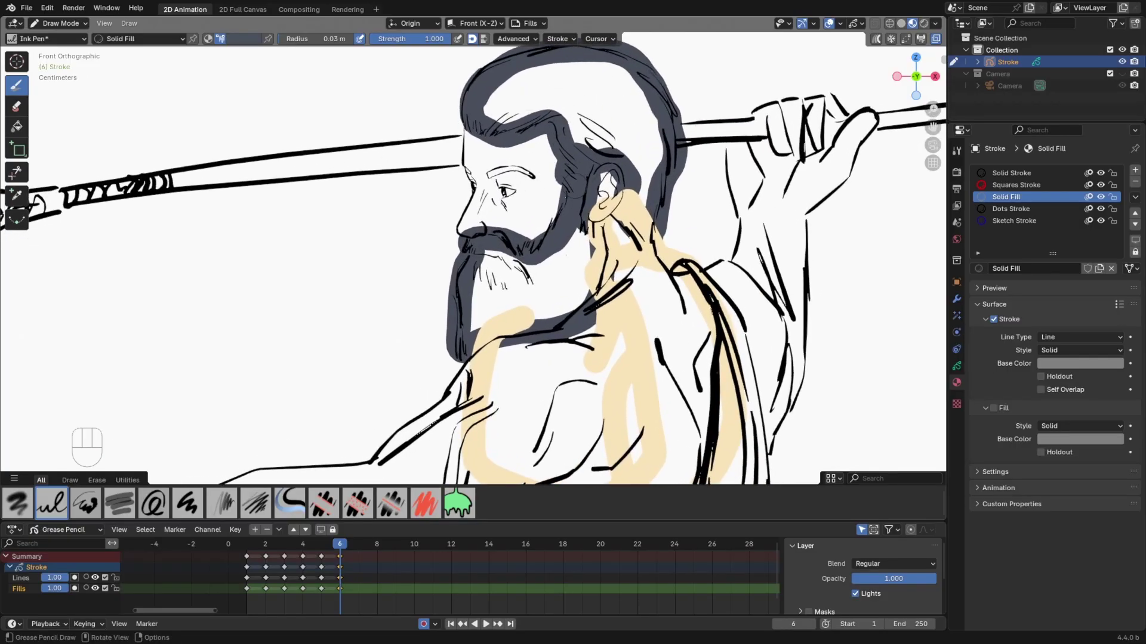
- Disable Stroke and re-enable Fill on the Solid Fill material
left_click(994, 320)
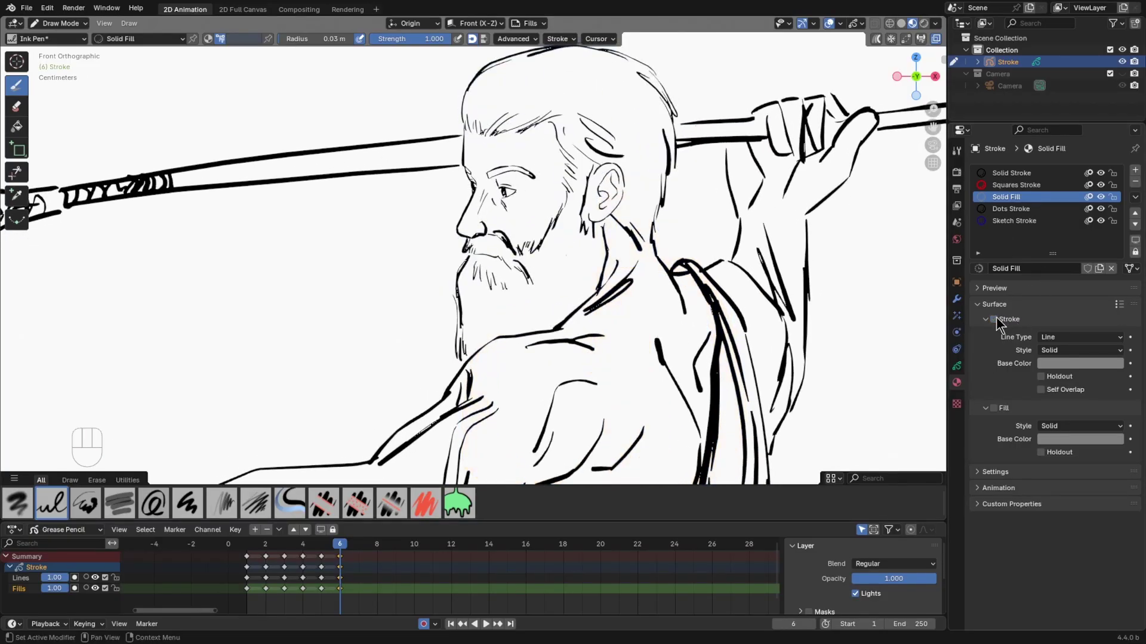
left_click(1003, 410)
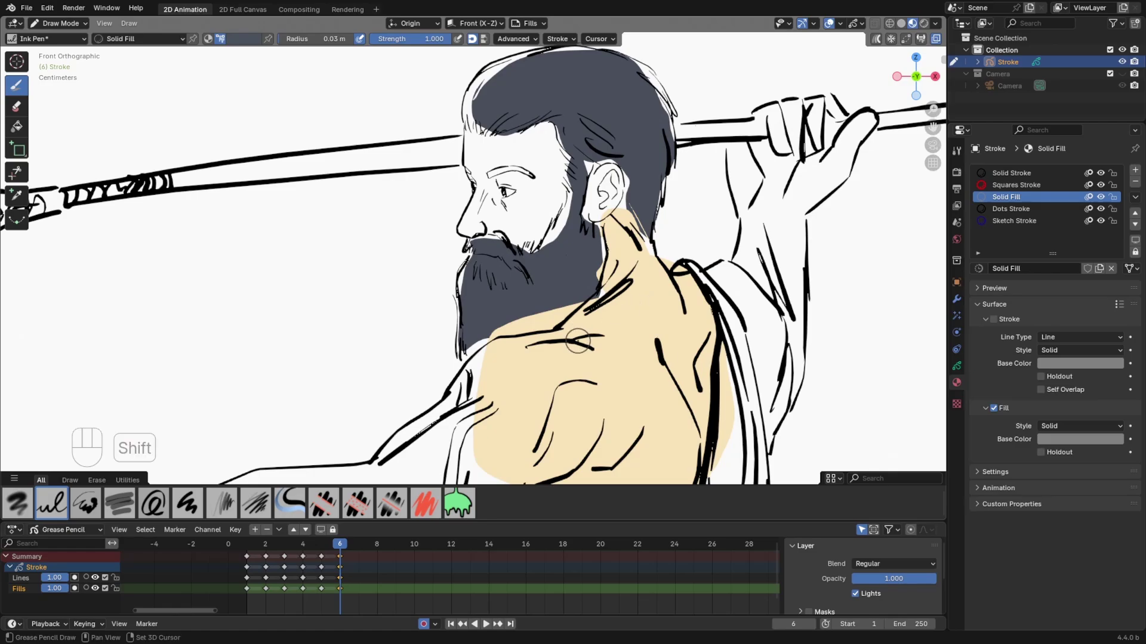
mouse_move(579, 334)
middle_mouse_down("shift")
mouse_move(692, 236)
mouse_move(676, 241)
middle_mouse_up("shift")
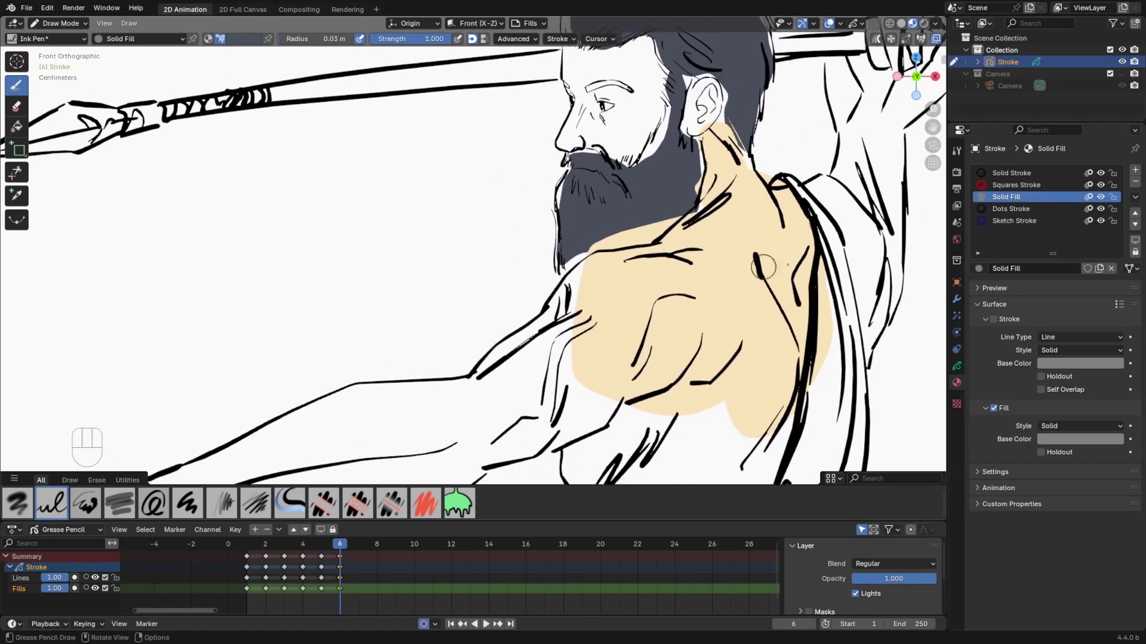
- Sample the skin tone from the painted shoulder and fill the spear thrower's outstretched arm down to the wrist
left_click(957, 151)
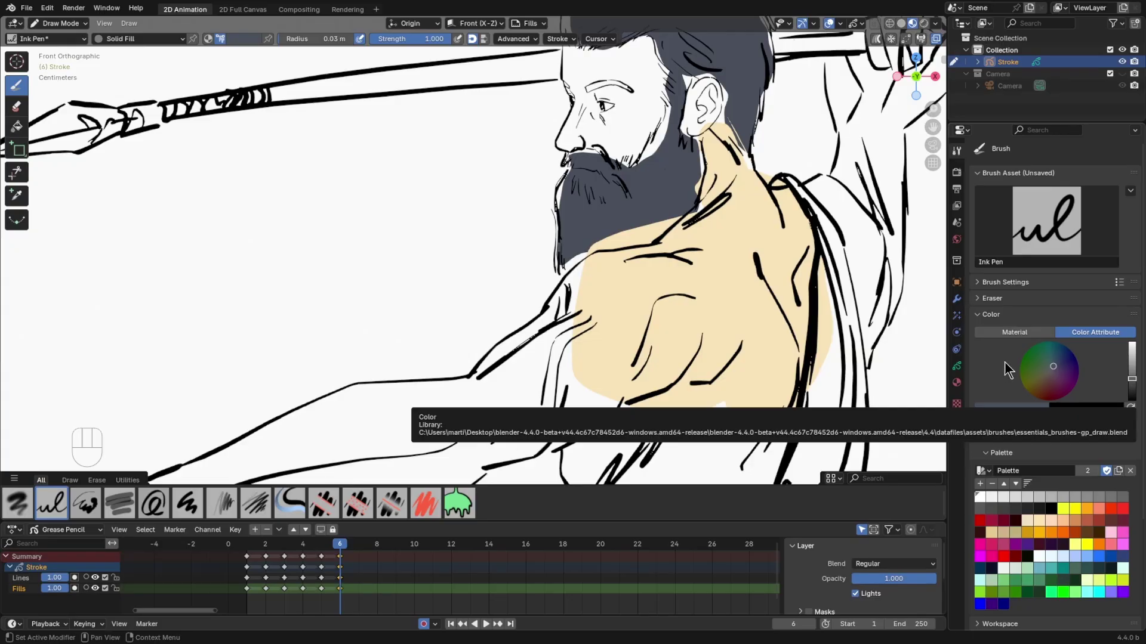
key("e")
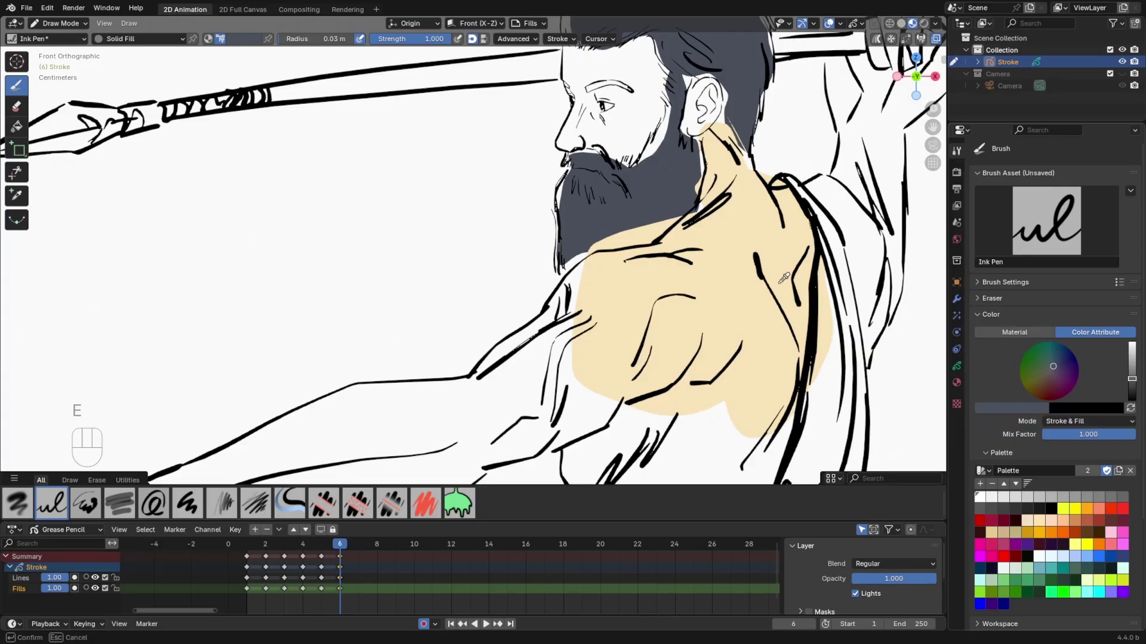
left_click(733, 225)
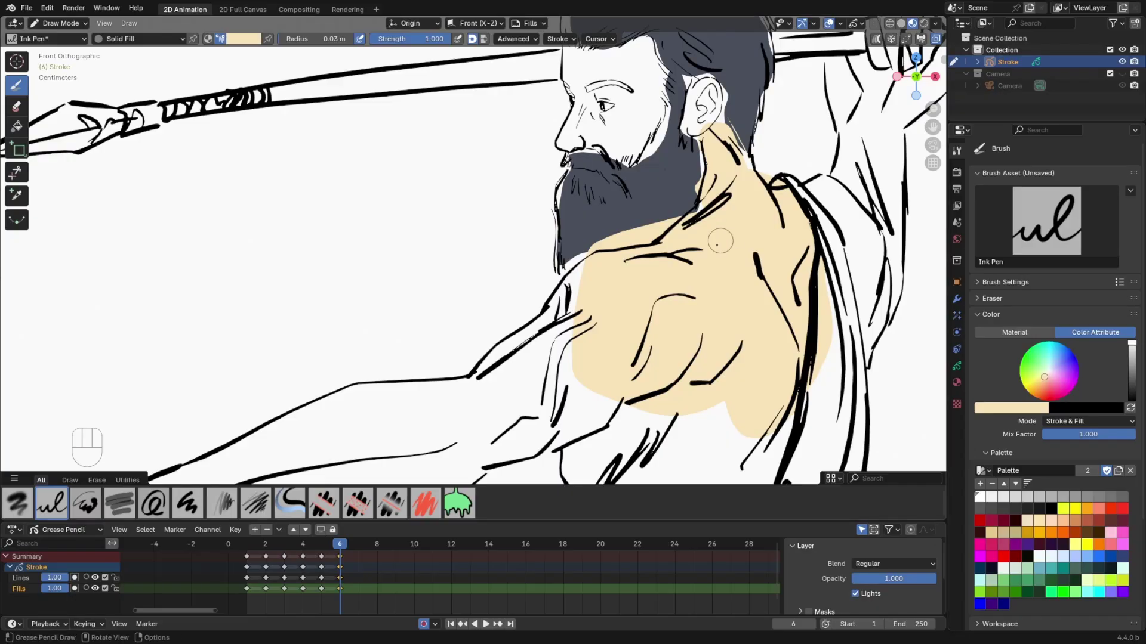
scroll(678, 264, "down", 3)
mouse_move(641, 215)
left_mouse_down()
mouse_move(596, 246)
mouse_move(453, 287)
mouse_move(287, 382)
mouse_move(321, 411)
mouse_move(537, 395)
mouse_move(623, 251)
mouse_move(596, 274)
mouse_move(612, 334)
mouse_move(698, 309)
left_mouse_up()
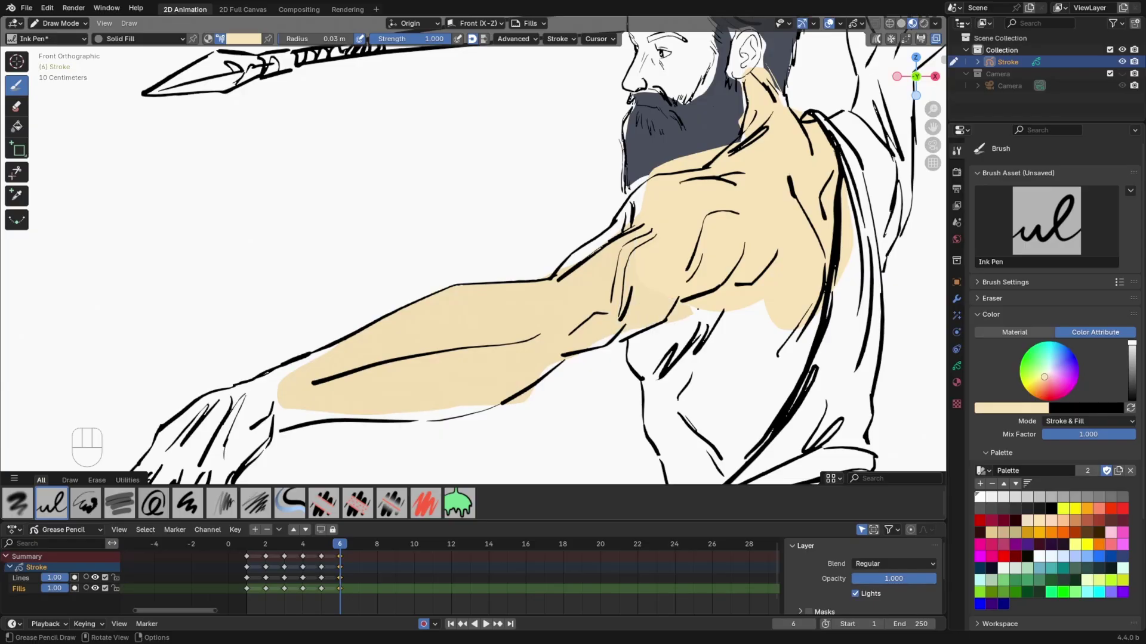
- Fill the spear thrower's bare torso below the arm down to the belt with the skin tone
middle_click_drag(695, 185, 663, 68, "shift")
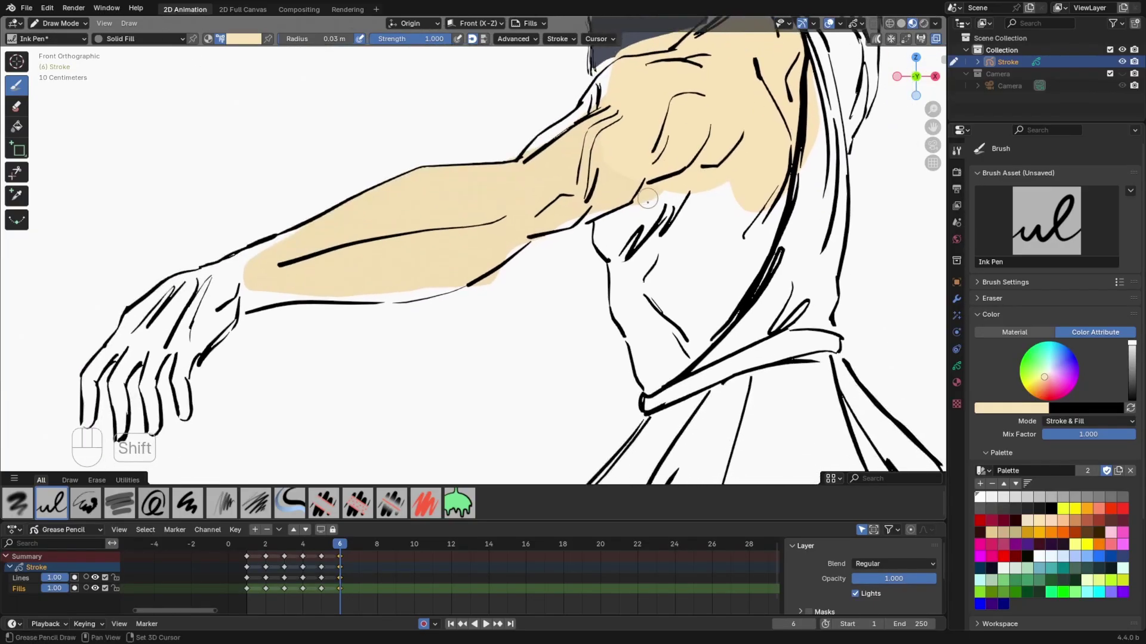
mouse_move(637, 250)
left_mouse_down()
mouse_move(640, 299)
mouse_move(716, 251)
mouse_move(737, 188)
left_mouse_up()
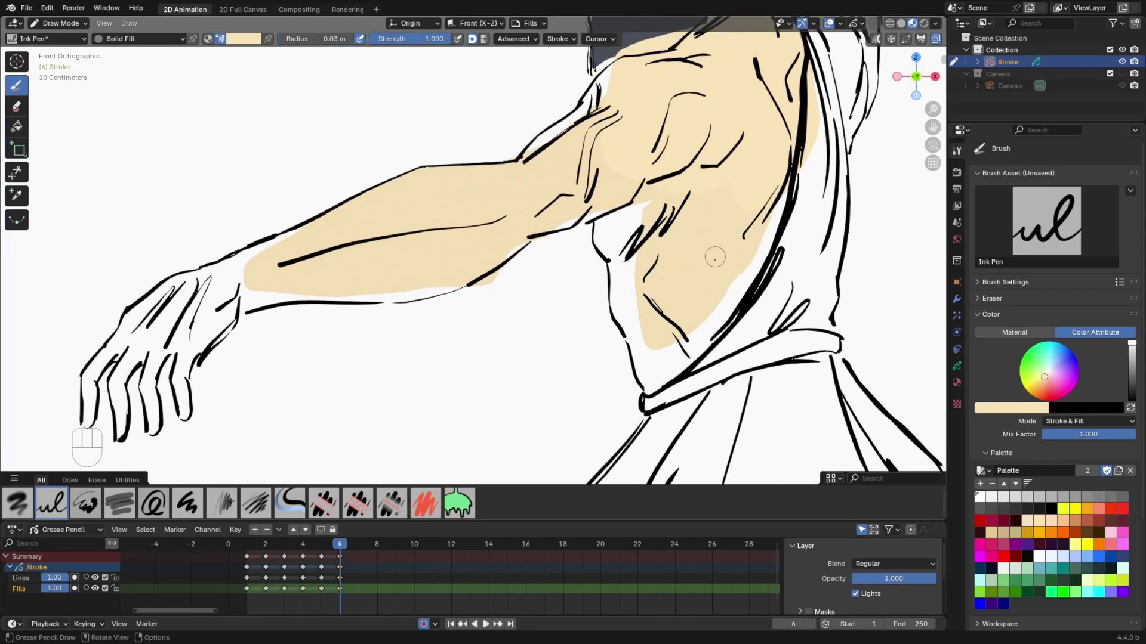
mouse_move(716, 255)
left_mouse_down()
mouse_move(662, 361)
mouse_move(733, 305)
mouse_move(782, 162)
left_mouse_up()
- Fill the spear thrower's draped garment with light blue, undoing and repainting one stroke
scroll(783, 161, "down", 2)
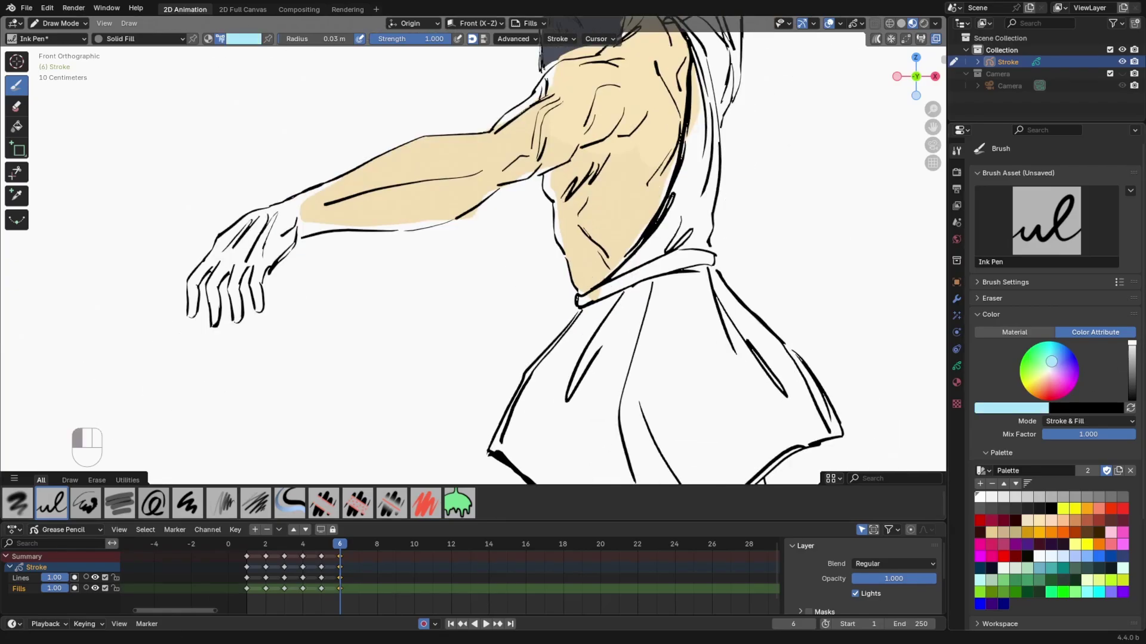
mouse_move(525, 269)
left_mouse_down()
mouse_move(686, 382)
mouse_move(746, 238)
left_mouse_up()
middle_click_drag(597, 72, 582, 263, "shift")
left_click_drag(599, 111, 638, 281)
key("ctrl+z")
mouse_move(596, 232)
left_mouse_down()
mouse_move(588, 388)
mouse_move(608, 274)
left_mouse_up()
- Sample the skin tone again and fill the spear thrower's forehead, overlapping the front of the hair
key("e")
left_click(563, 309)
scroll(563, 309, "up", 4)
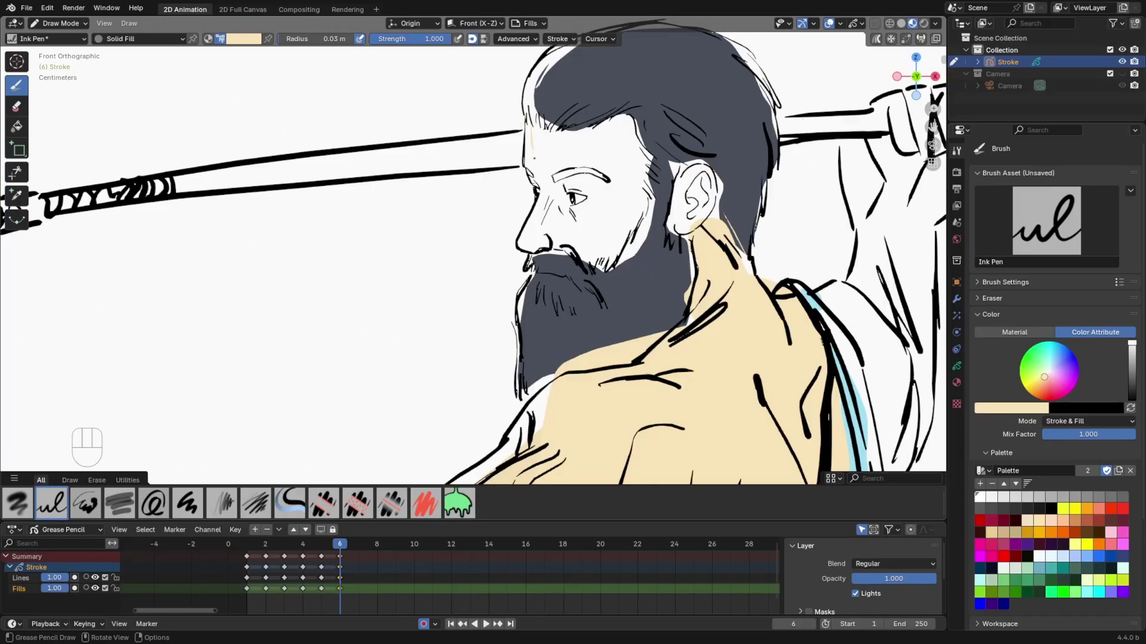
mouse_move(548, 185)
left_mouse_down()
mouse_move(543, 128)
mouse_move(643, 156)
mouse_move(540, 116)
mouse_move(632, 102)
mouse_move(543, 89)
mouse_move(538, 72)
left_mouse_up()
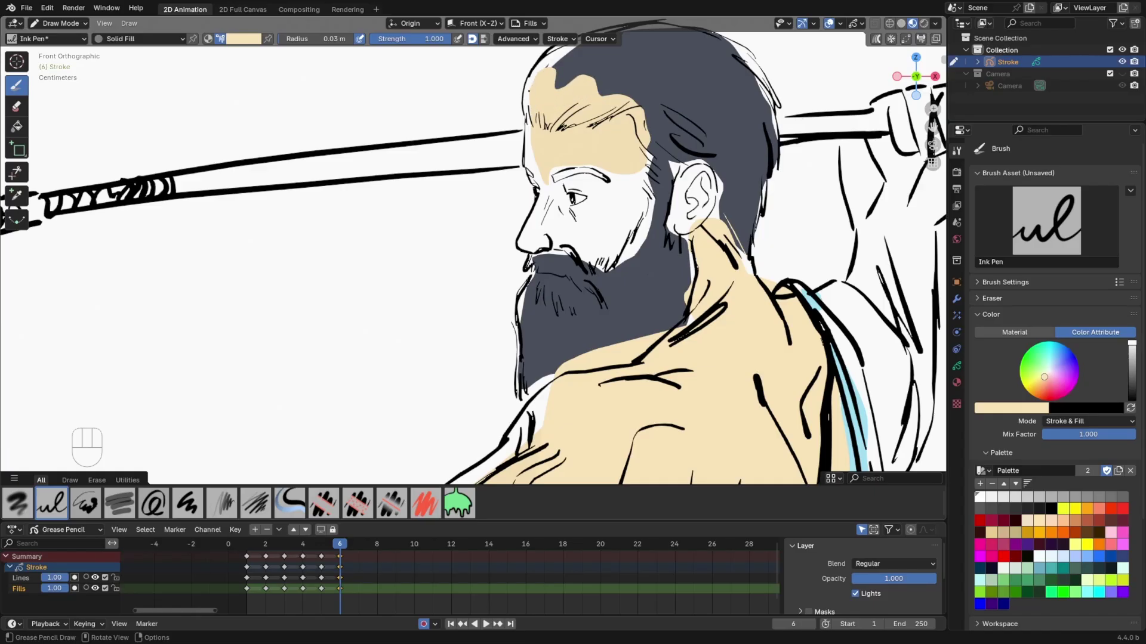
- Undo the spear thrower's forehead fill and turn on drawing new strokes behind the existing ones
middle_click_drag(607, 68, 585, 164, "shift")
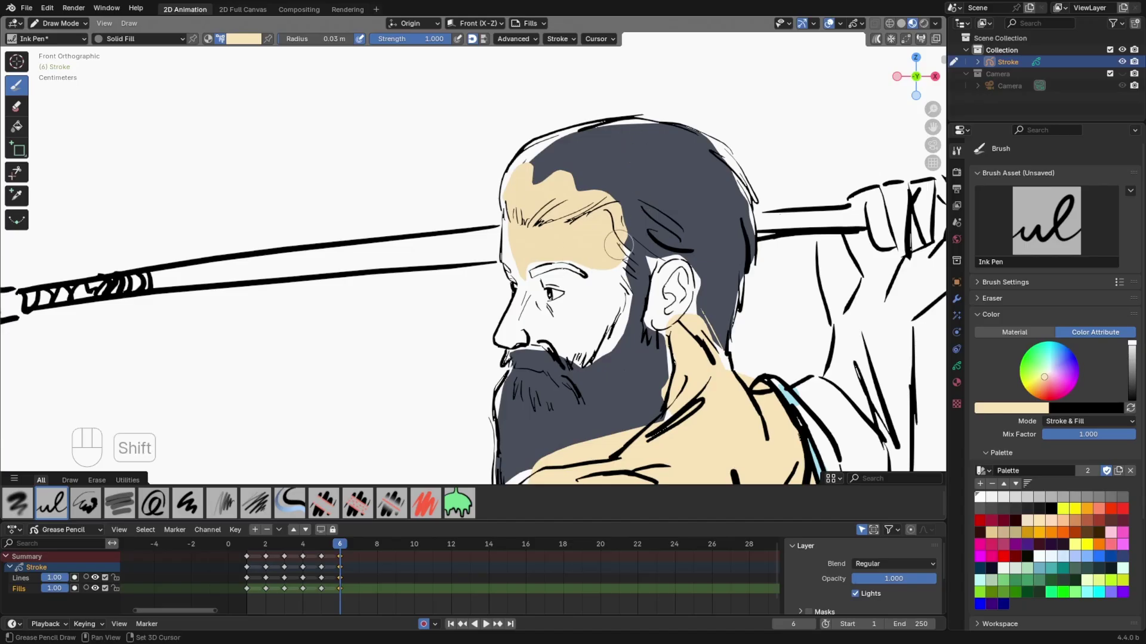
middle_click_drag(620, 234, 601, 188, "shift")
key("ctrl+z")
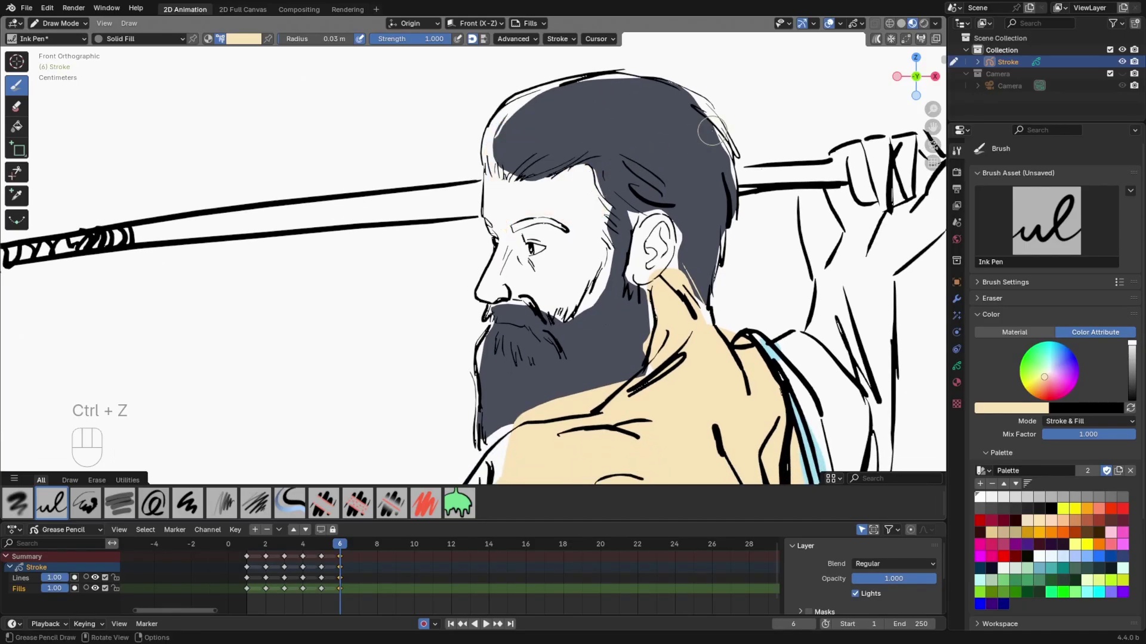
left_click(937, 38)
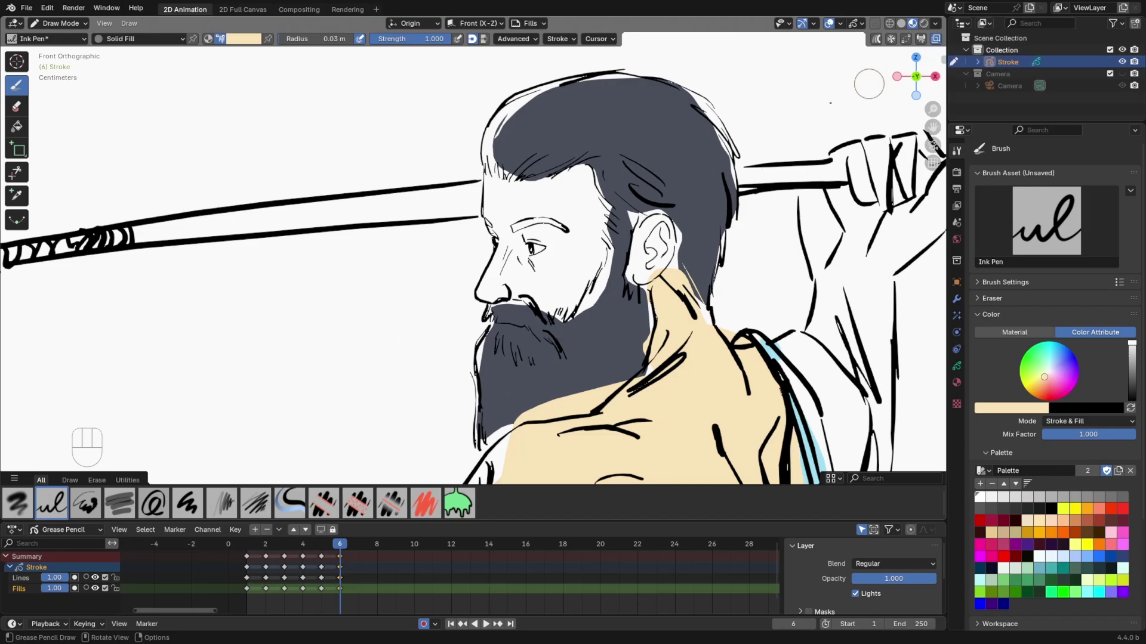
- Fill the spear thrower's forehead, ear and face with the skin tone, behind the hair and beard
mouse_move(501, 142)
left_mouse_down()
mouse_move(498, 179)
mouse_move(591, 238)
mouse_move(628, 154)
left_mouse_up()
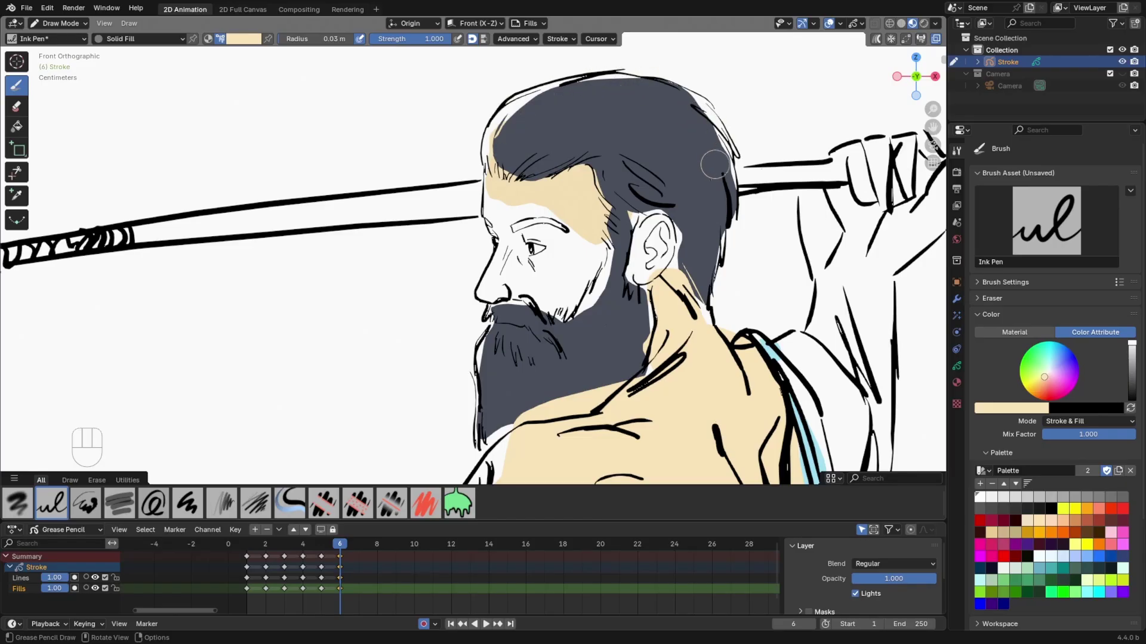
mouse_move(656, 236)
left_mouse_down()
mouse_move(643, 263)
mouse_move(620, 268)
left_mouse_up()
mouse_move(573, 218)
left_mouse_down()
mouse_move(537, 293)
mouse_move(606, 247)
left_mouse_up()
middle_click_drag(655, 313, 632, 253, "shift")
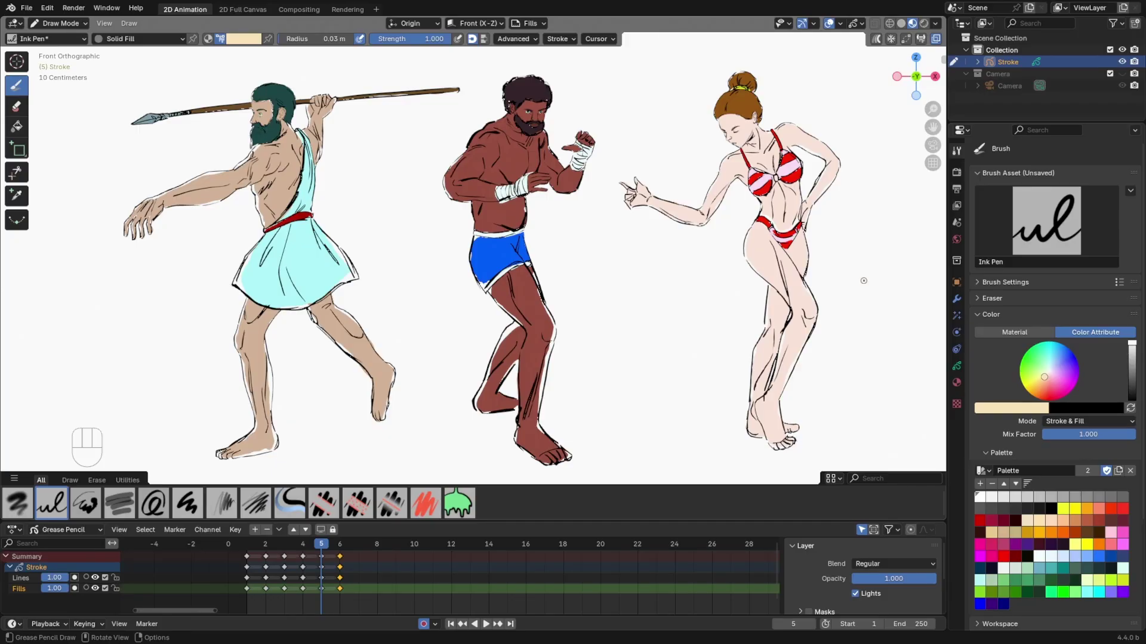
- Add a new Grease Pencil layer above Lines and name it Shadow
left_click(959, 373)
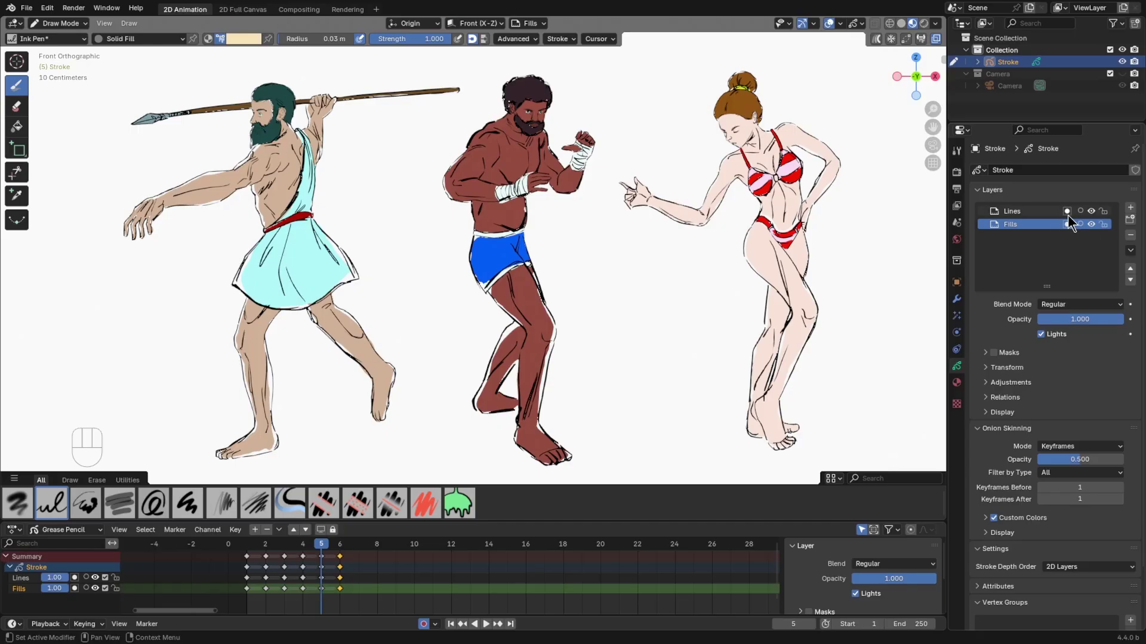
left_click(1049, 212)
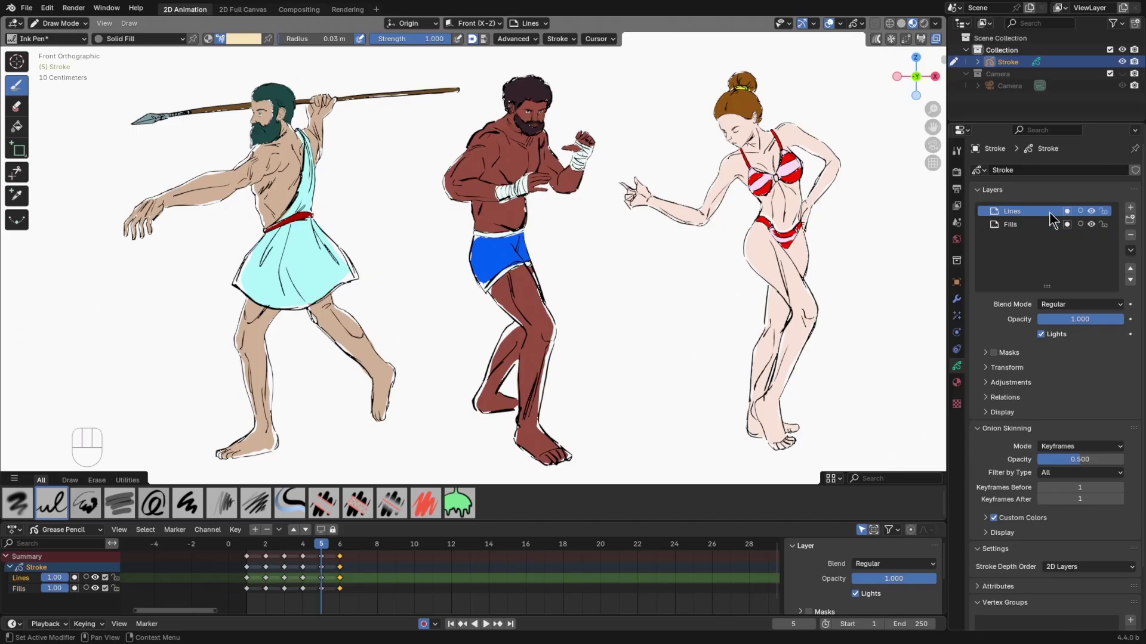
left_click(1130, 209)
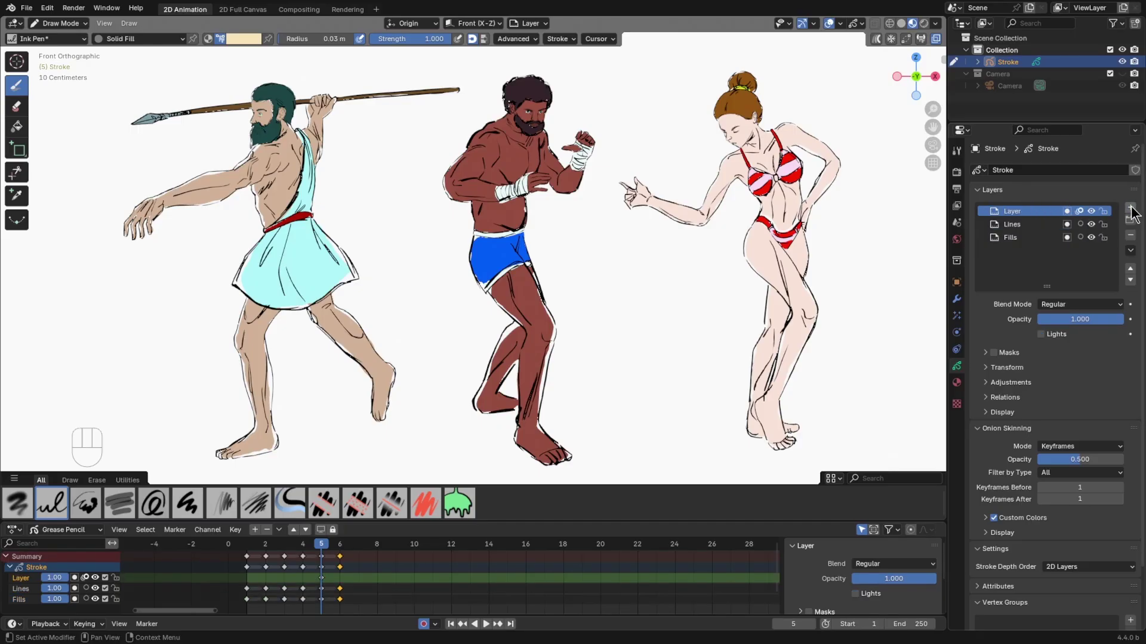
double_click(1020, 209)
type("Shadow")
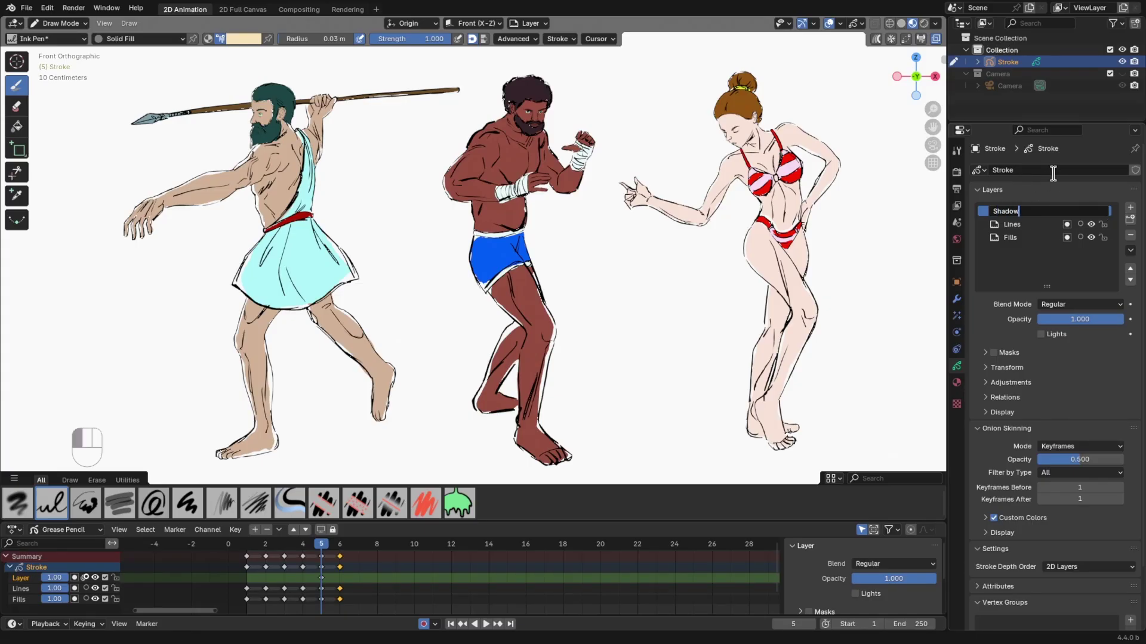
key("Return")
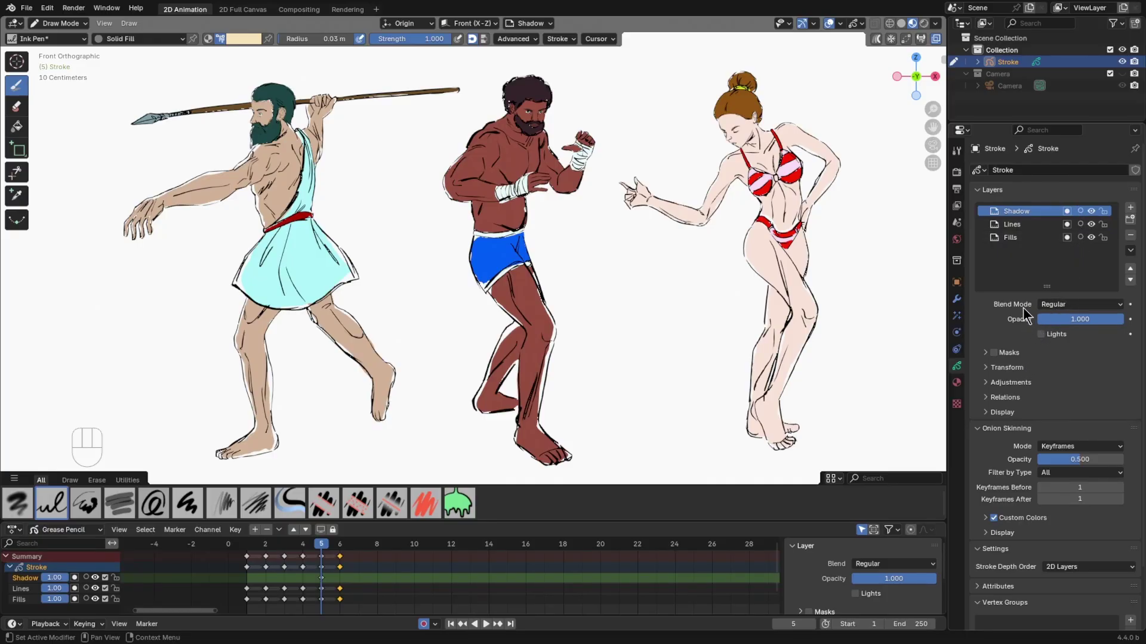
- Set the Shadow layer's blend mode to Multiply
left_click(1018, 212)
left_click(1077, 304)
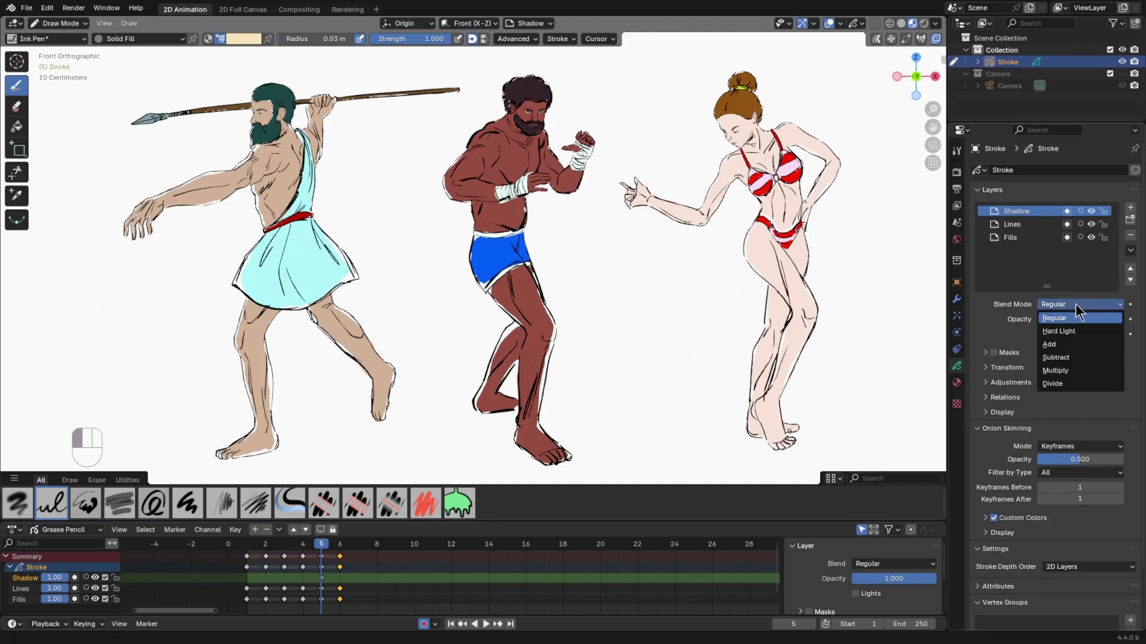
left_click(1076, 370)
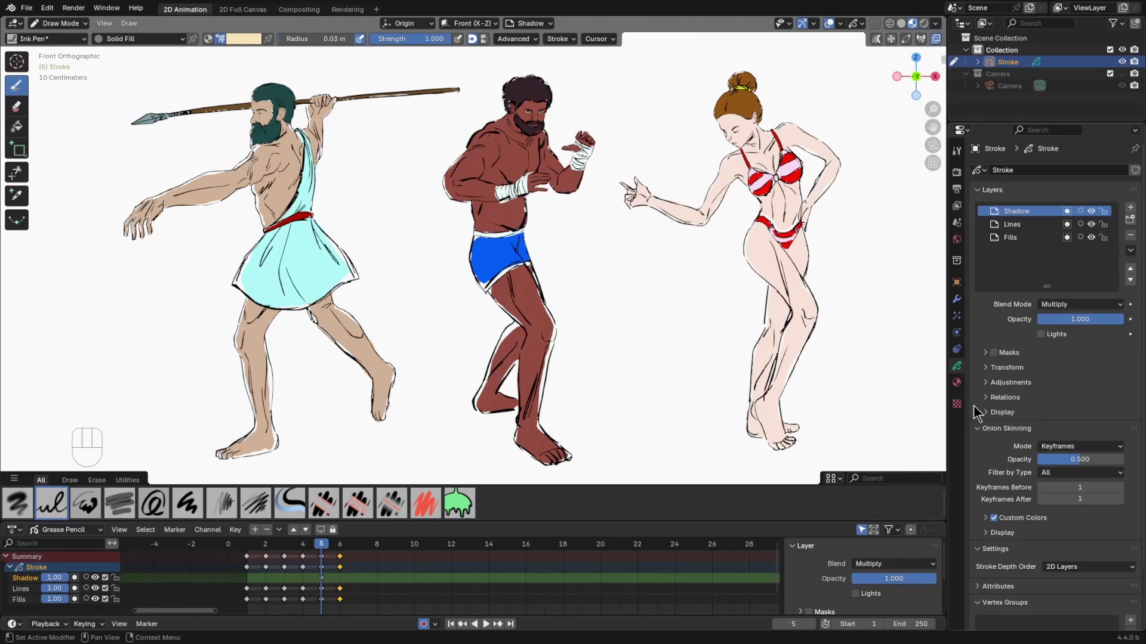
- Change the brush's Color Attribute colour to a muted, darkened blue-green for shading
left_click(956, 383)
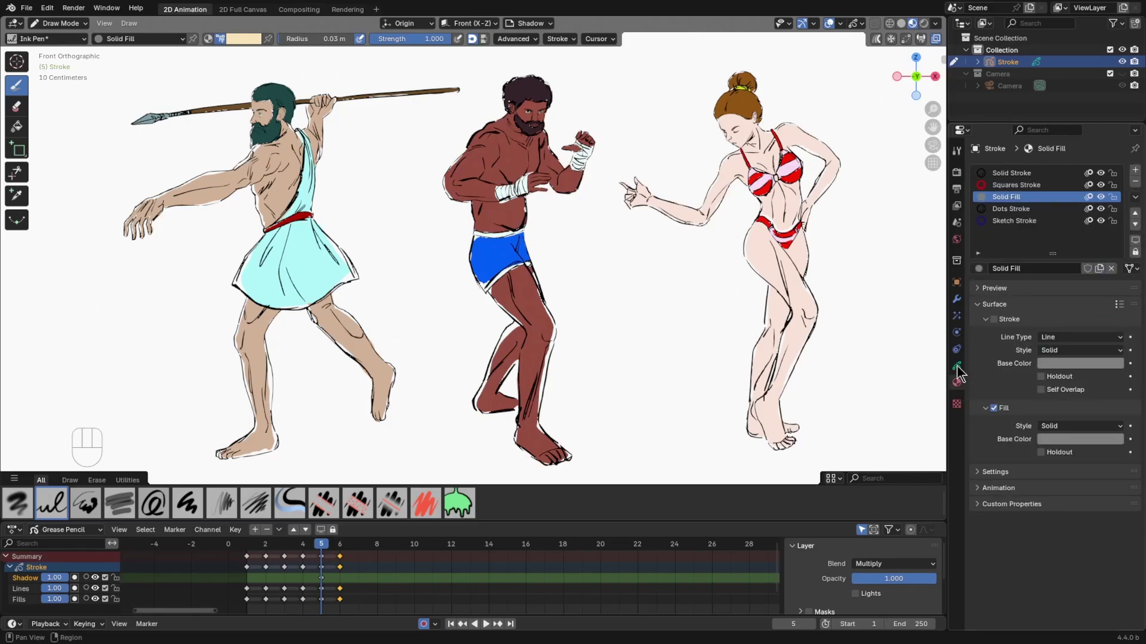
left_click(956, 151)
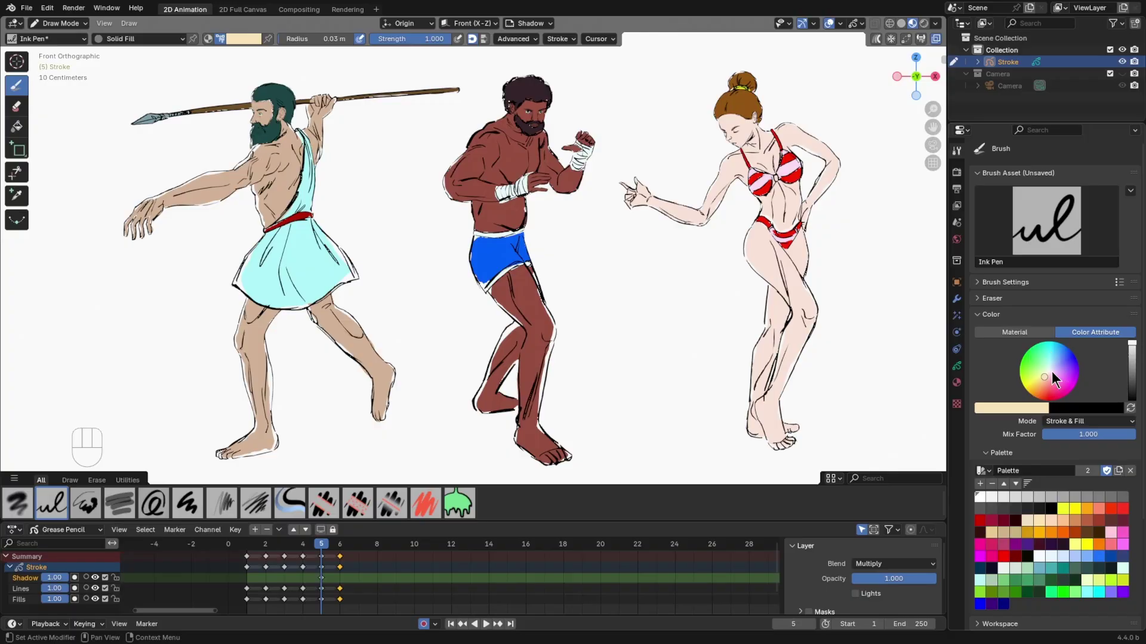
left_click_drag(1047, 370, 1049, 364)
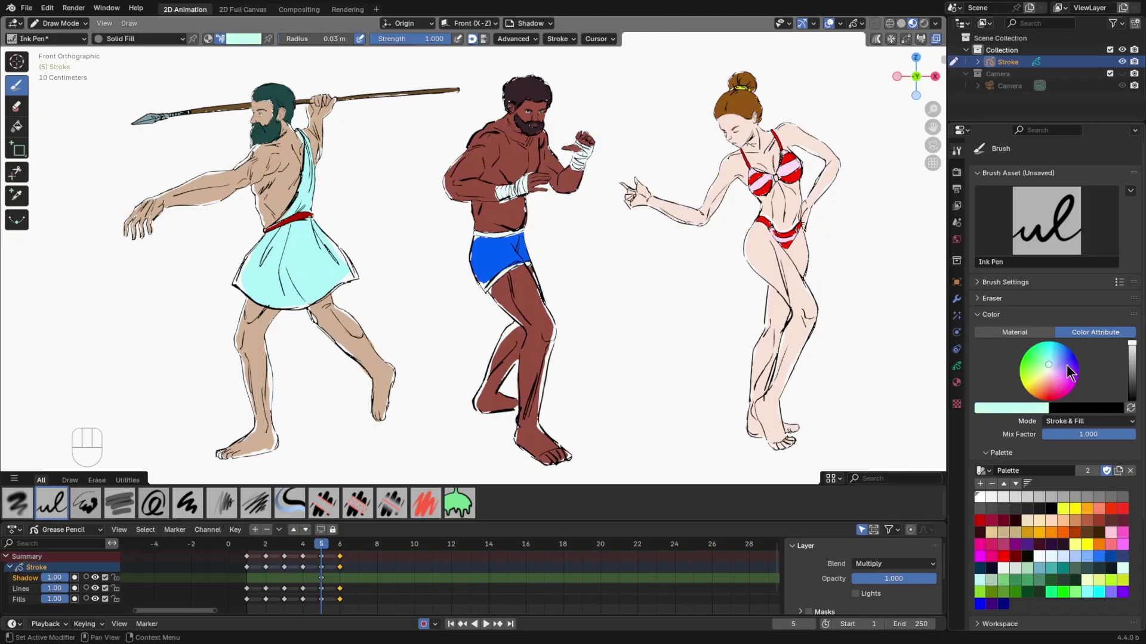
left_click_drag(1128, 345, 1131, 361)
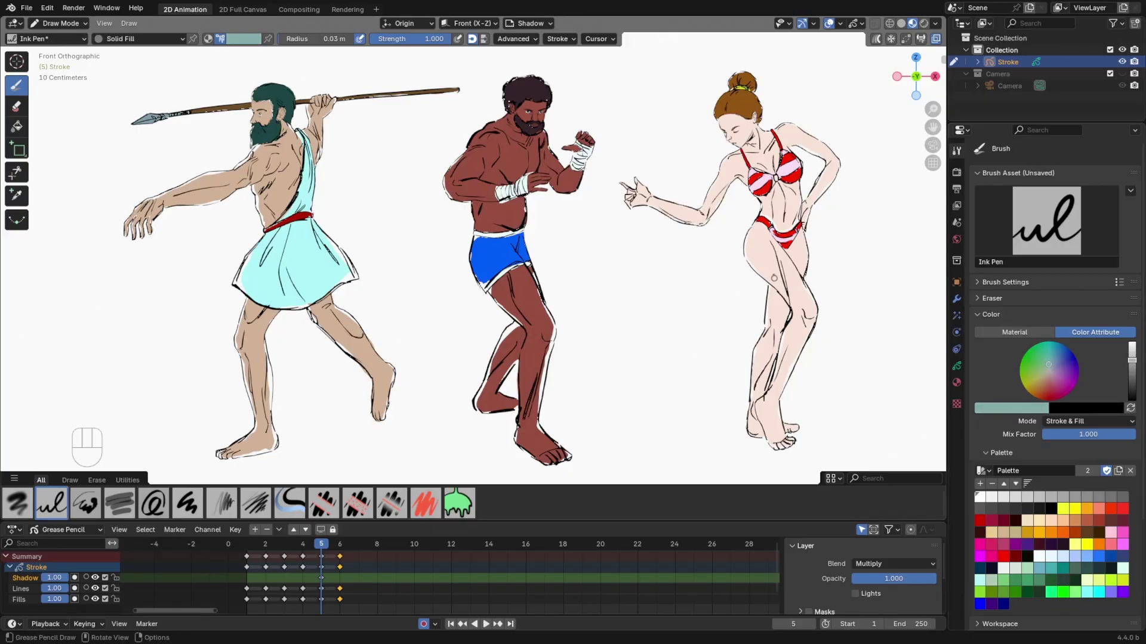
- Paint a shadow shape on the middle figure's neck, directly under the beard
middle_click_drag(562, 123, 574, 219, "shift")
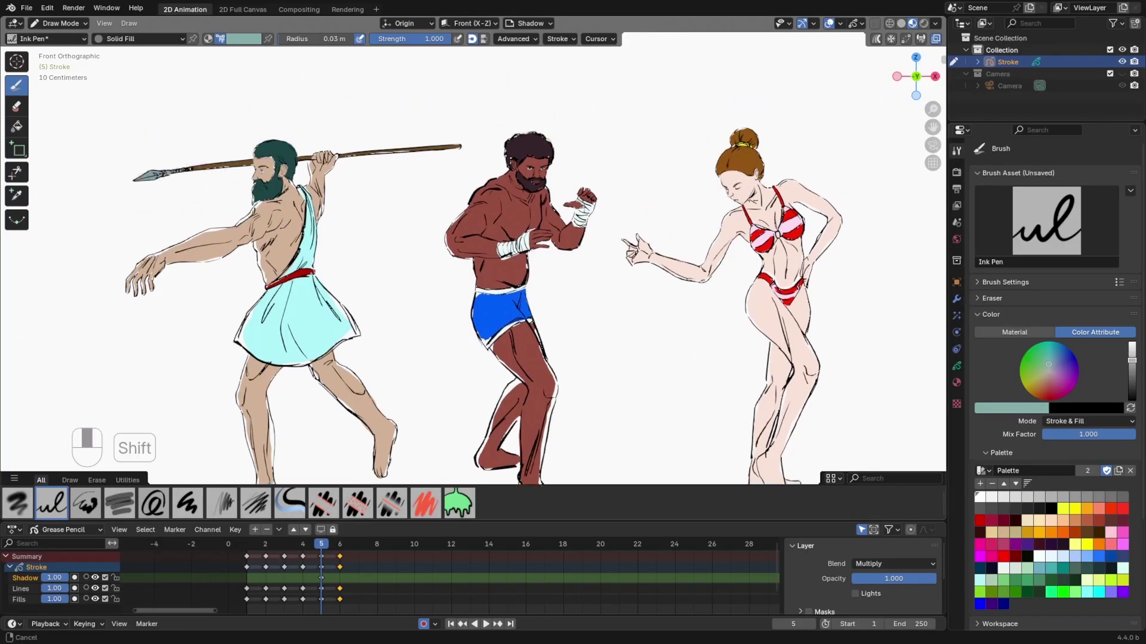
scroll(660, 213, "up", 7)
scroll(660, 213, "down", 5)
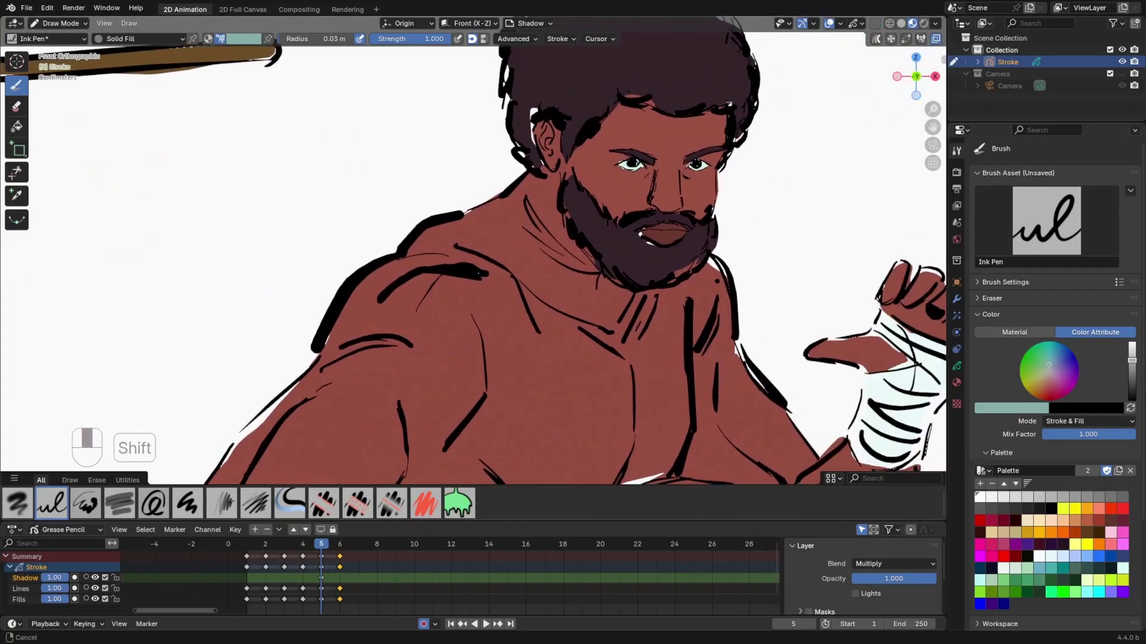
middle_click_drag(583, 187, 523, 217, "shift")
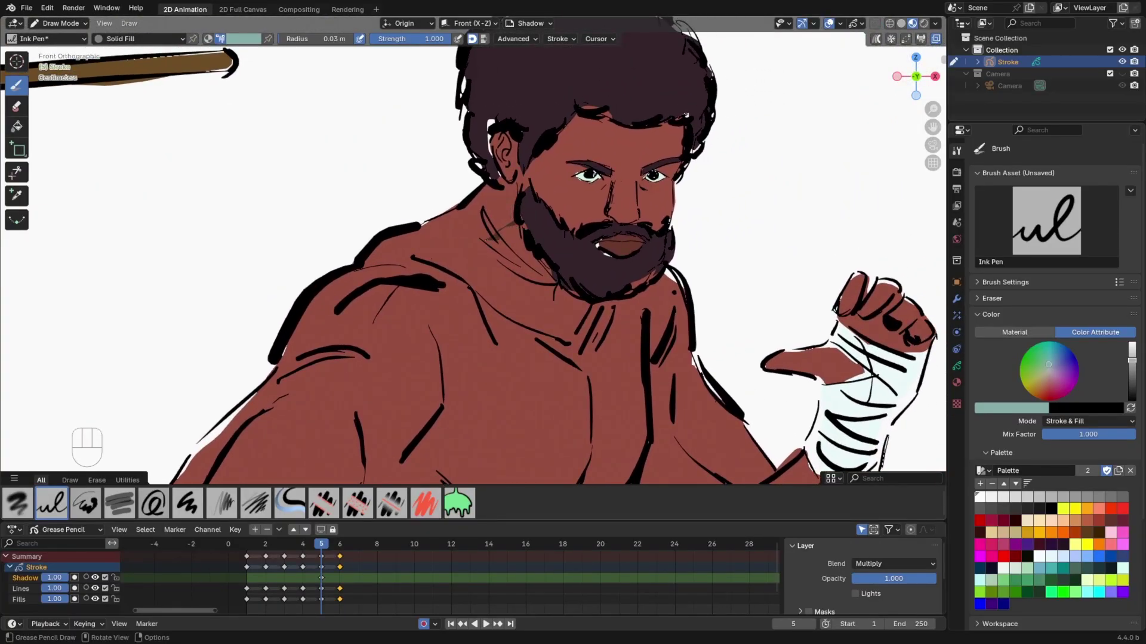
mouse_move(507, 229)
left_mouse_down()
mouse_move(492, 251)
mouse_move(519, 281)
mouse_move(575, 305)
mouse_move(534, 239)
mouse_move(603, 298)
left_mouse_up()
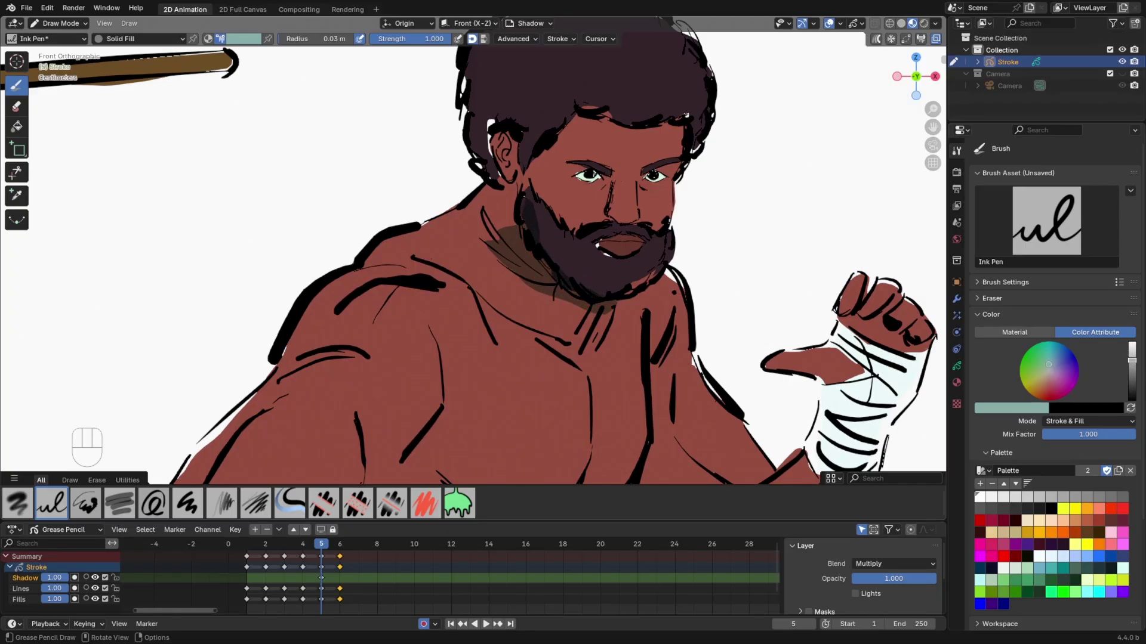
- Paint shadow shapes along the middle figure's collarbone and beside the armpit of the bent arm
middle_click_drag(553, 285, 547, 230, "shift")
mouse_move(427, 200)
left_mouse_down()
mouse_move(504, 250)
mouse_move(600, 268)
mouse_move(477, 239)
mouse_move(452, 217)
left_mouse_up()
middle_click_drag(452, 216, 458, 119, "shift")
mouse_move(440, 246)
left_mouse_down()
mouse_move(370, 294)
mouse_move(417, 280)
mouse_move(349, 358)
mouse_move(416, 403)
mouse_move(382, 367)
mouse_move(434, 300)
left_mouse_up()
left_click_drag(452, 249, 444, 233)
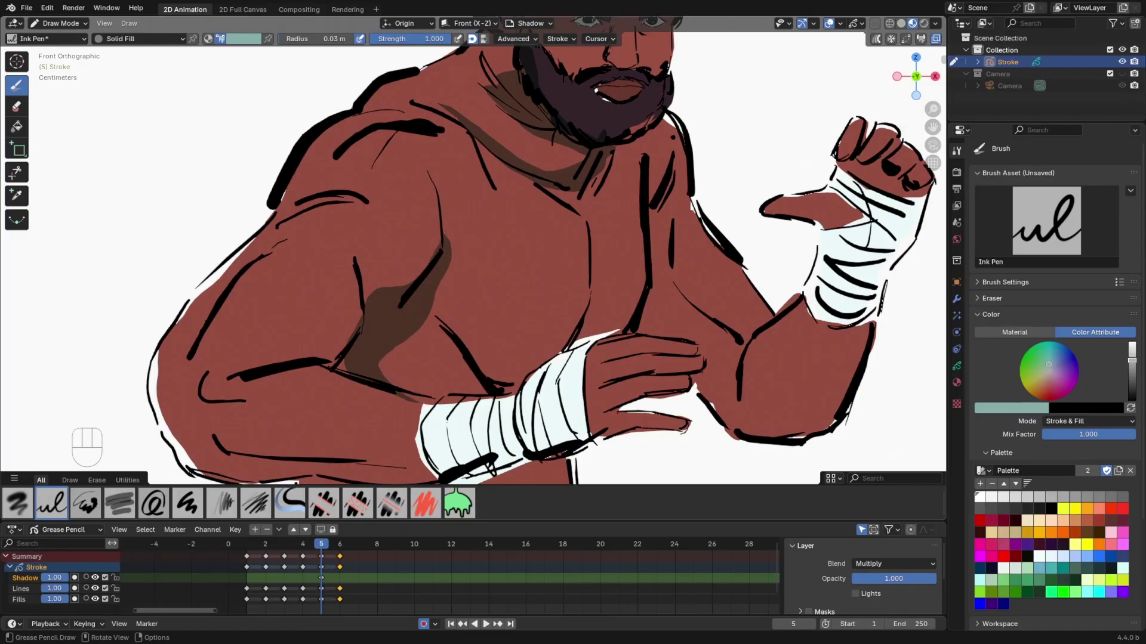
- Paint shadows along the lower edge of the middle figure's chest, reaching over the top of the wrist wraps
scroll(442, 233, "down", 1)
middle_click_drag(442, 232, 411, 173, "shift")
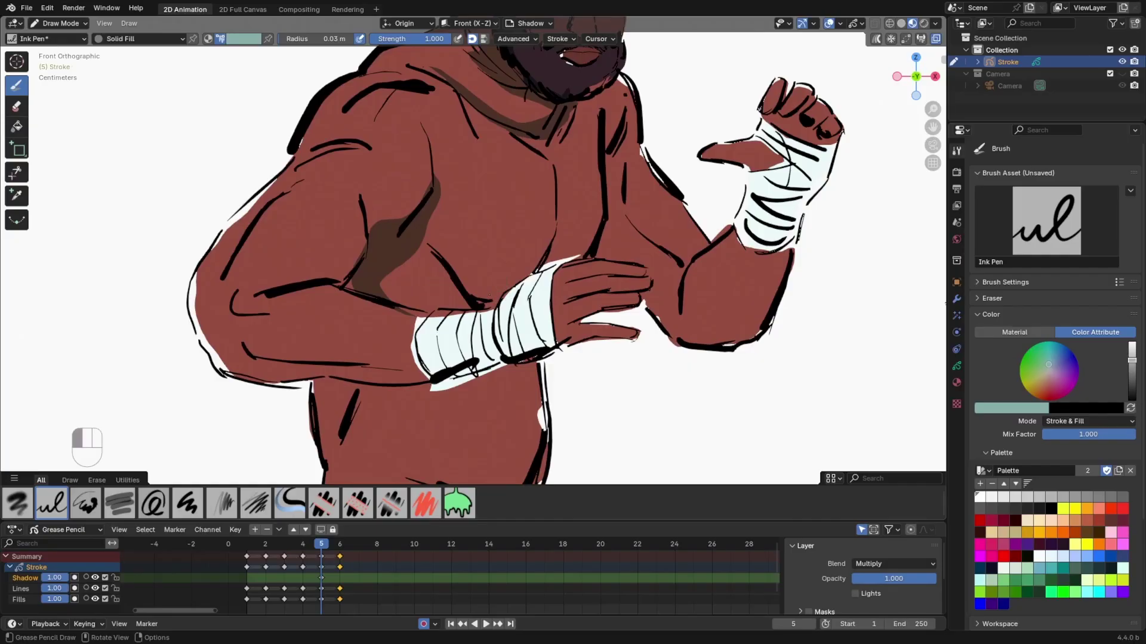
left_click_drag(492, 287, 480, 340)
middle_click_drag(453, 281, 489, 346, "shift")
mouse_move(588, 239)
left_mouse_down()
mouse_move(417, 358)
mouse_move(537, 334)
mouse_move(427, 336)
mouse_move(482, 359)
mouse_move(474, 312)
mouse_move(522, 346)
mouse_move(562, 317)
left_mouse_up()
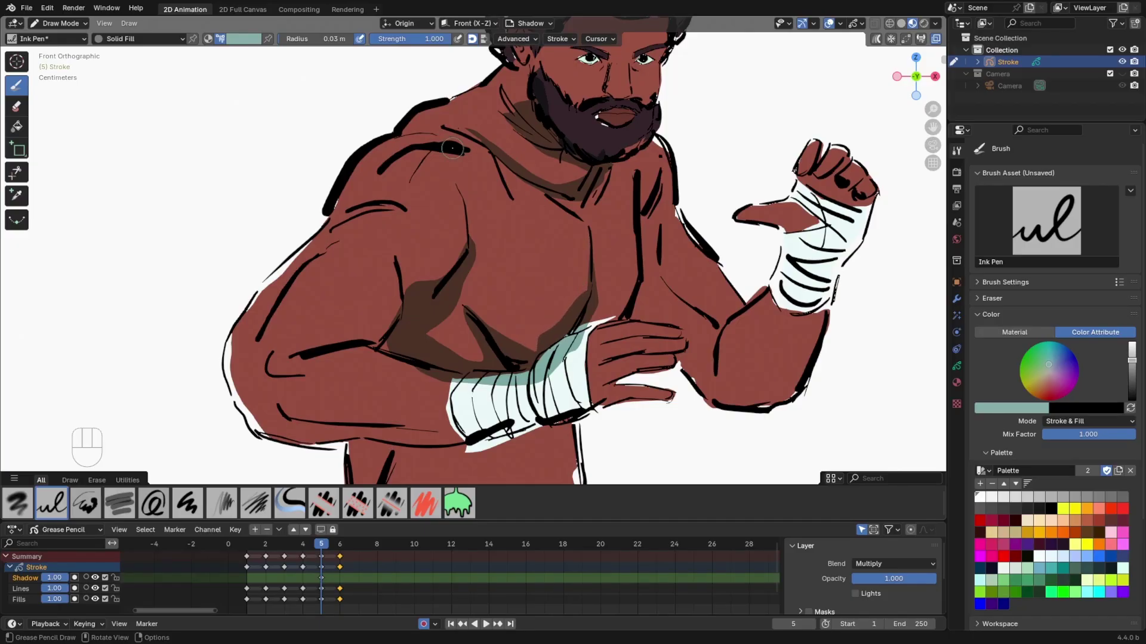
- Paint a shadow across the middle figure's lower belly, just above the waistband of the blue shorts
scroll(481, 179, "down", 5)
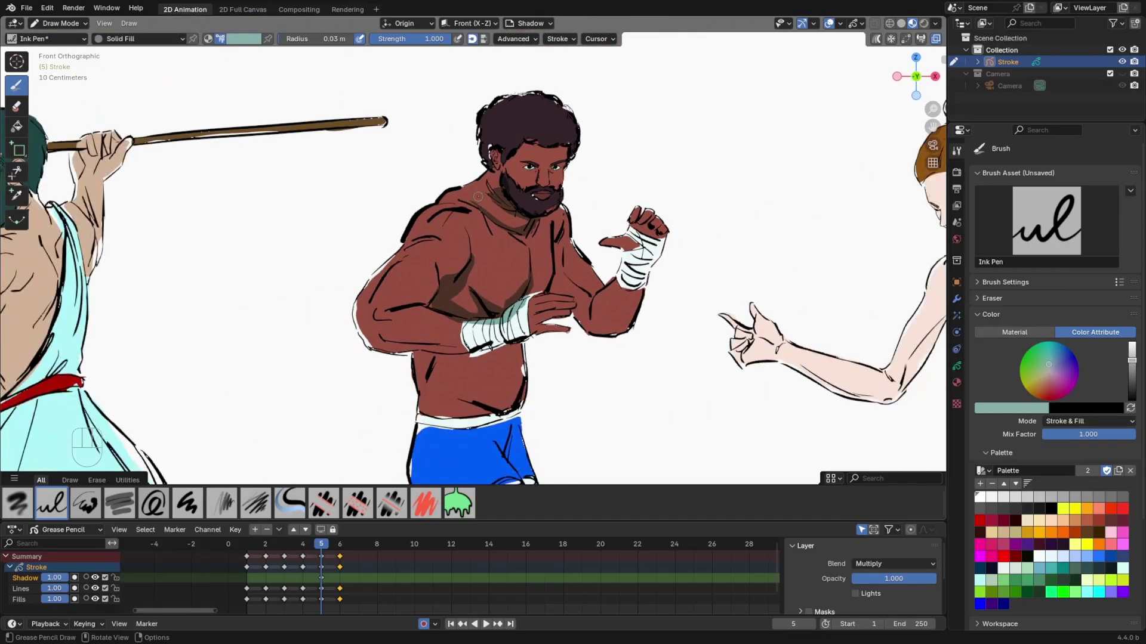
scroll(464, 283, "up", 5)
mouse_move(496, 332)
left_mouse_down()
mouse_move(452, 328)
mouse_move(436, 351)
mouse_move(501, 359)
mouse_move(564, 344)
left_mouse_up()
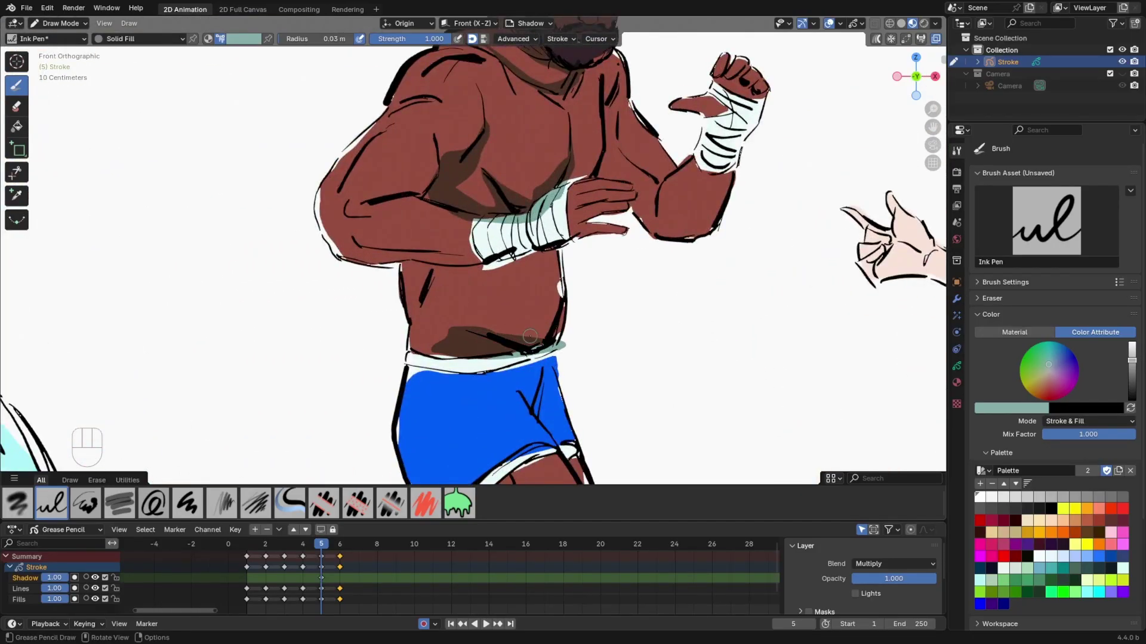